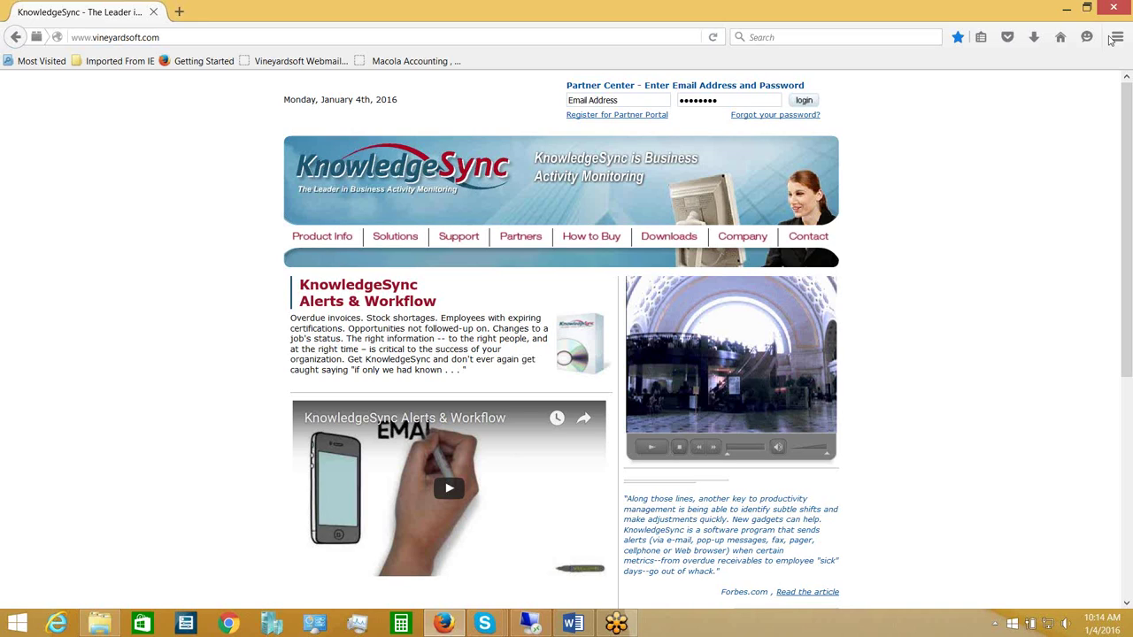
- Select the vineyardsoft.com address and show the Imported From IE bookmarks list
{"action": "left_click", "coordinate": [180, 35]}
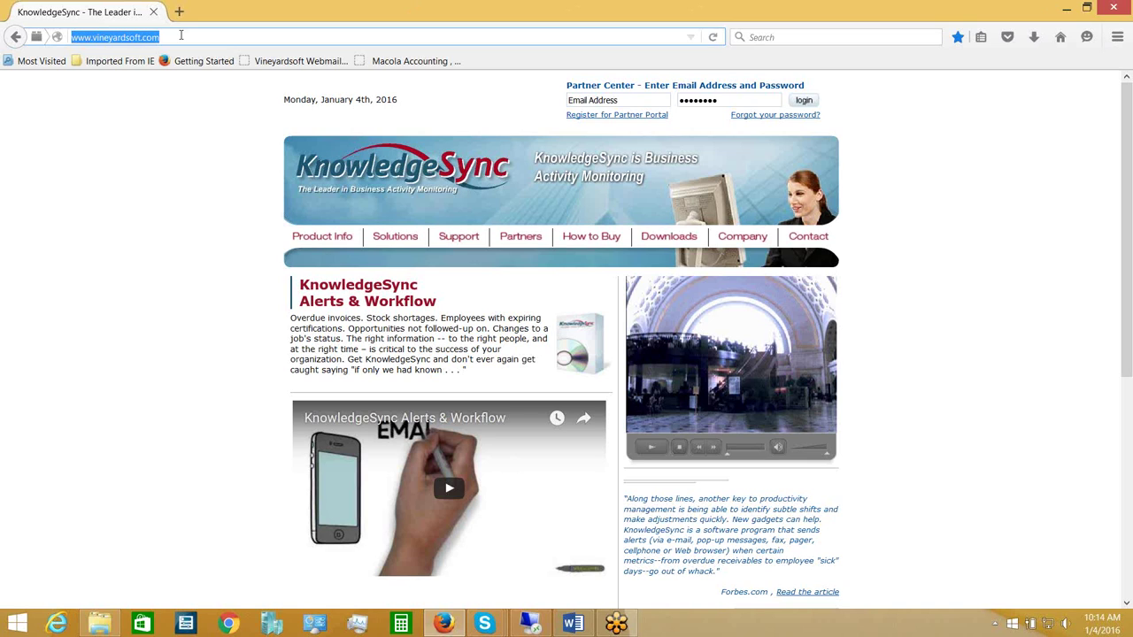
{"action": "left_click", "coordinate": [108, 65]}
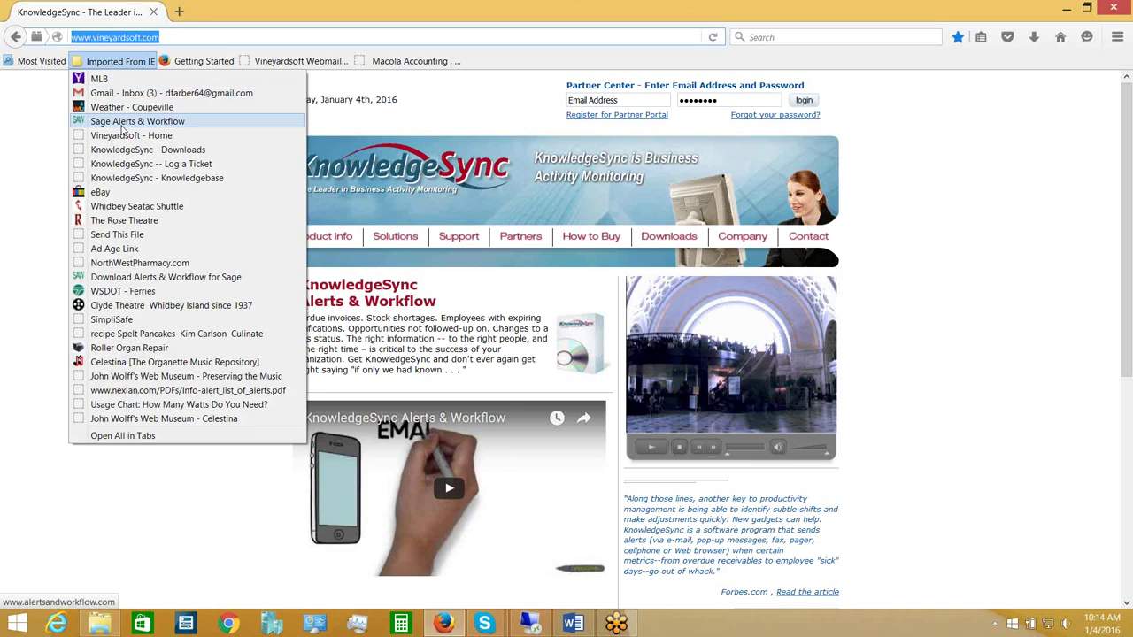
- Visit the Sage Alerts & Workflow bookmark, then go back to the KnowledgeSync home page
{"action": "left_click", "coordinate": [122, 124]}
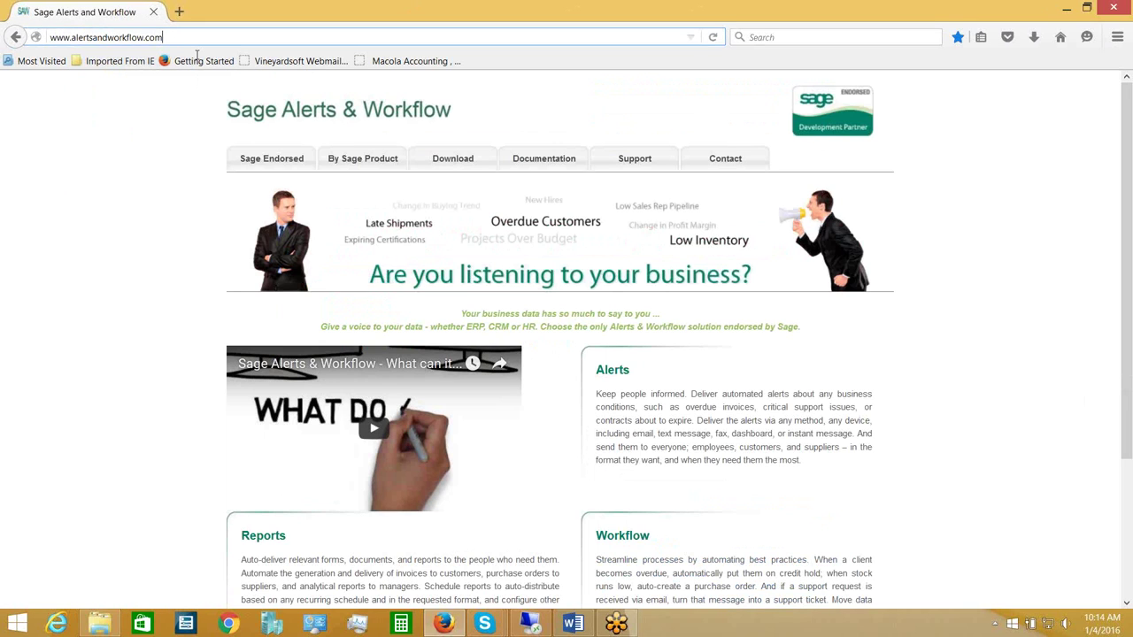
{"action": "left_click", "coordinate": [197, 55]}
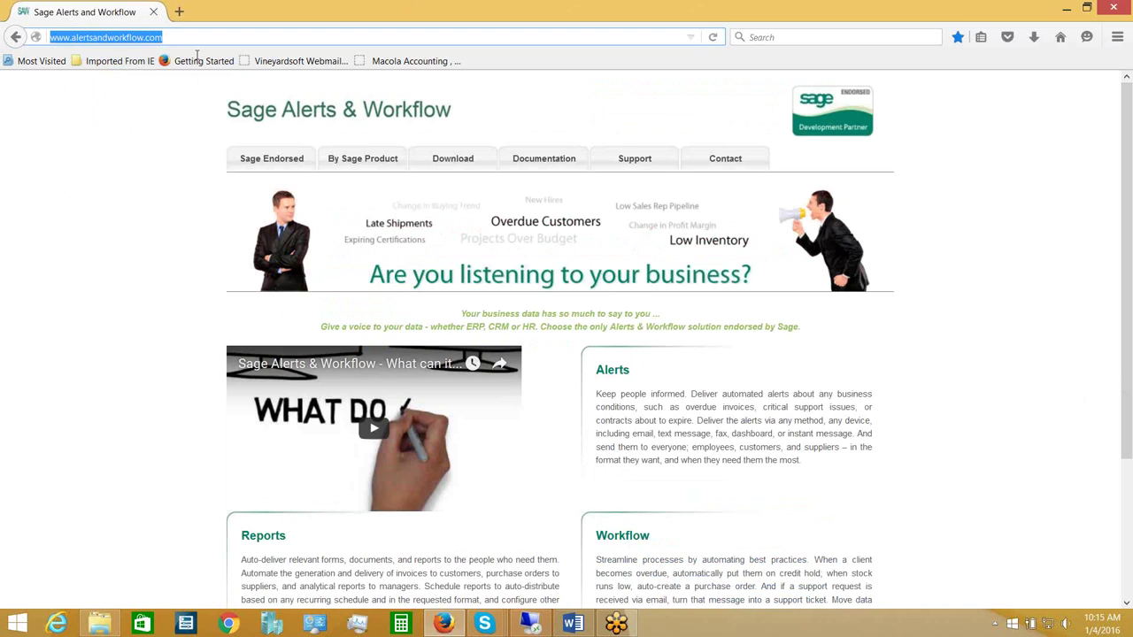
{"action": "left_click", "coordinate": [16, 38]}
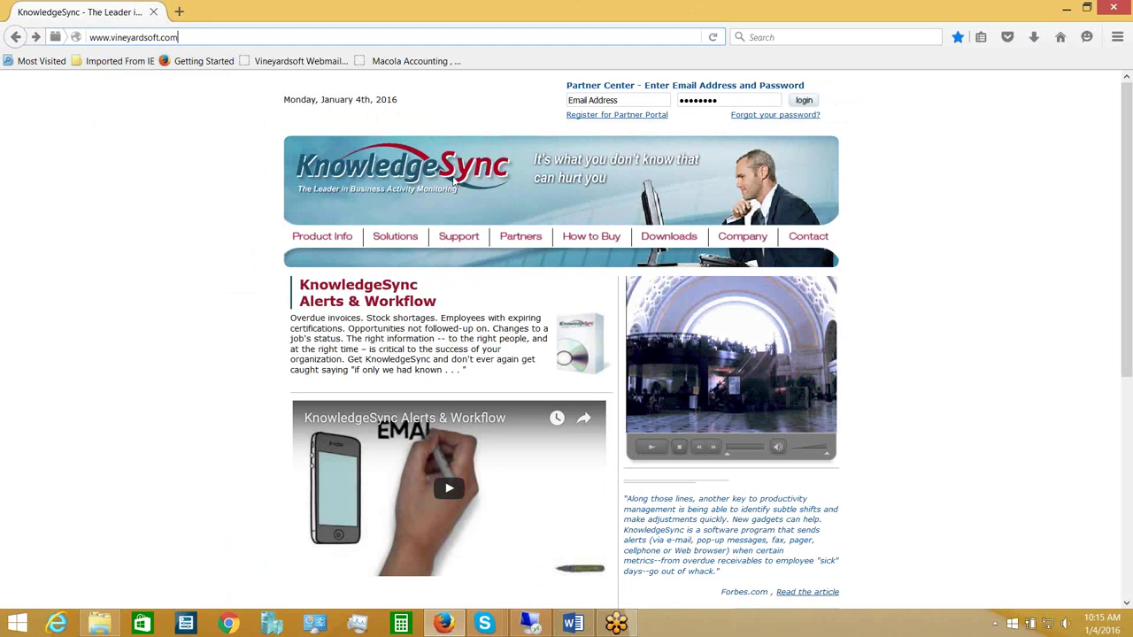
- Go from the KnowledgeSync Downloads page to the download form and scroll through its fields
{"action": "left_click", "coordinate": [673, 244]}
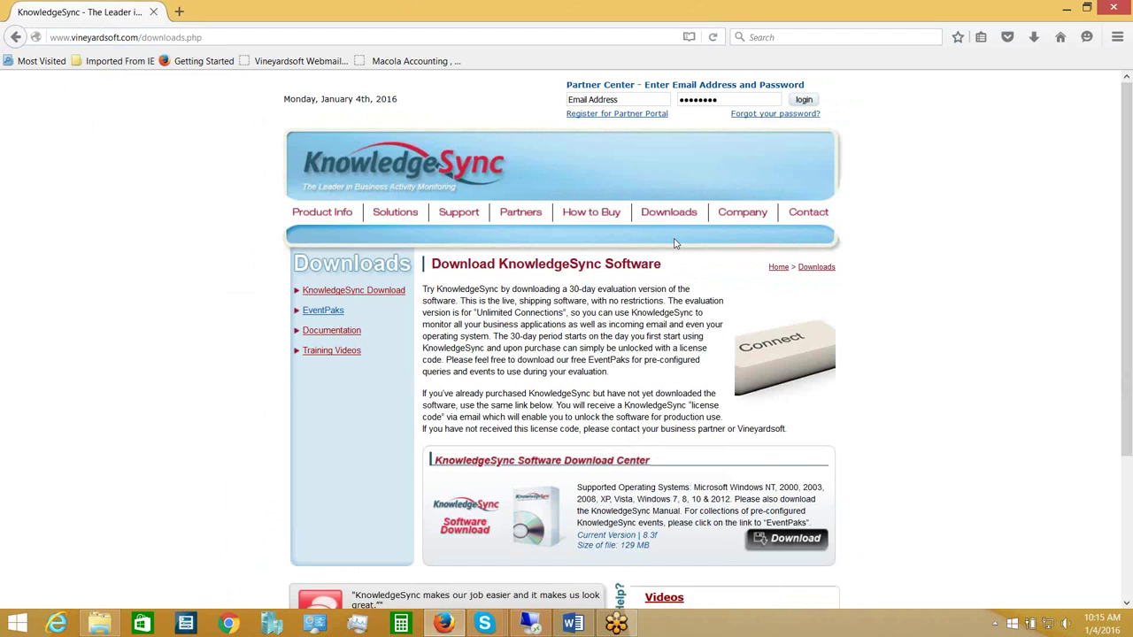
{"action": "left_click", "coordinate": [794, 545]}
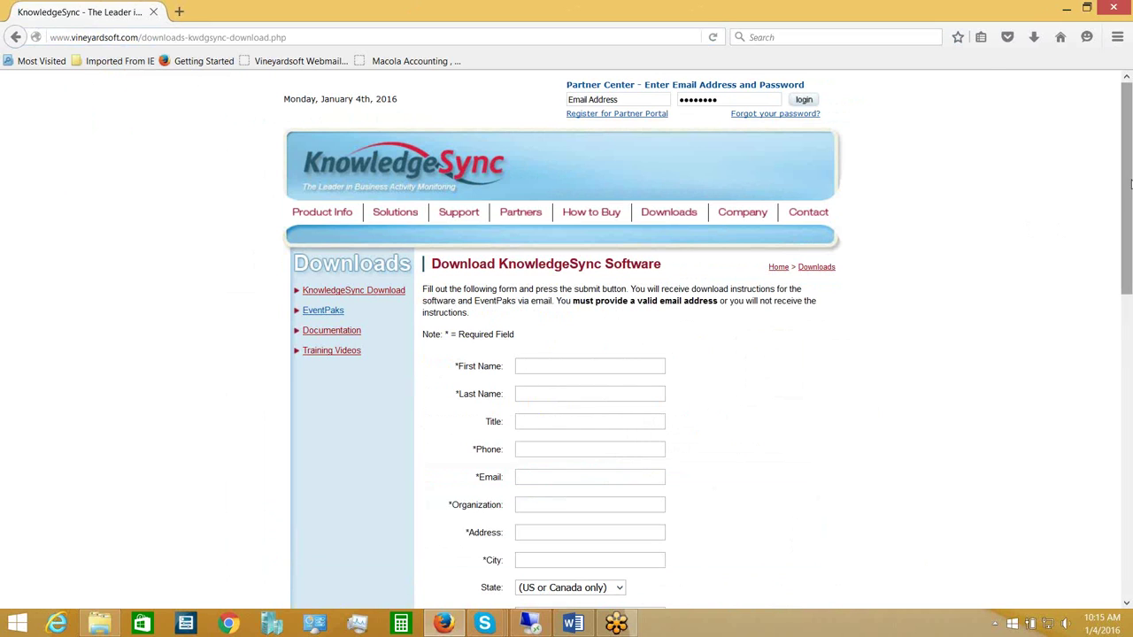
{"action": "scroll", "coordinate": [1130, 183], "scroll_direction": "down", "scroll_amount": 3}
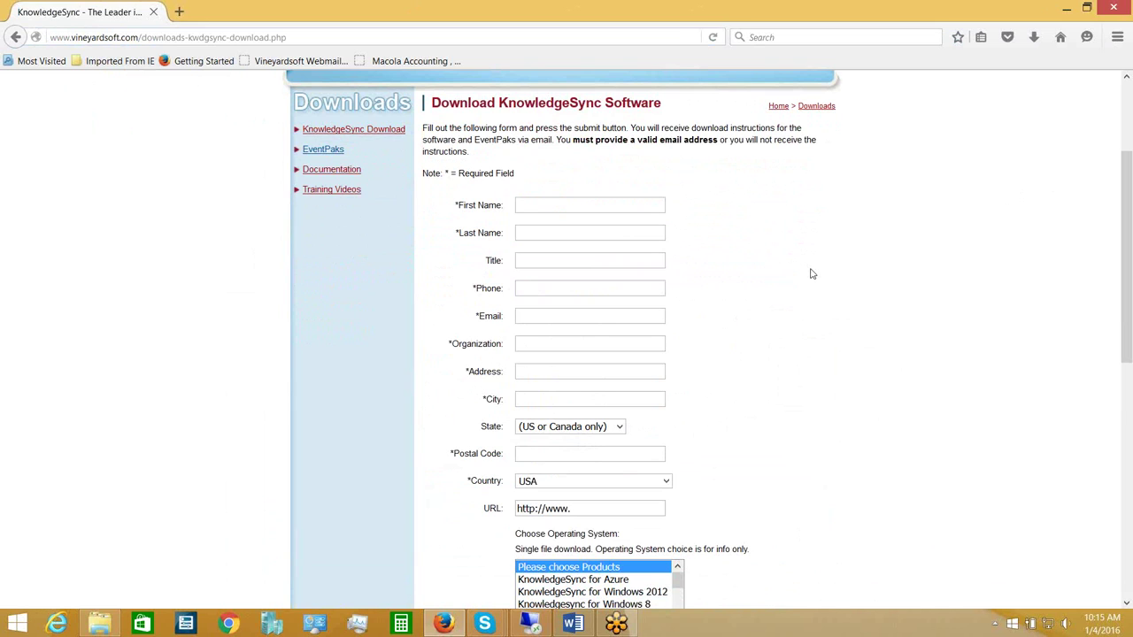
{"action": "left_click_drag", "start_coordinate": [1120, 218], "coordinate": [1128, 308]}
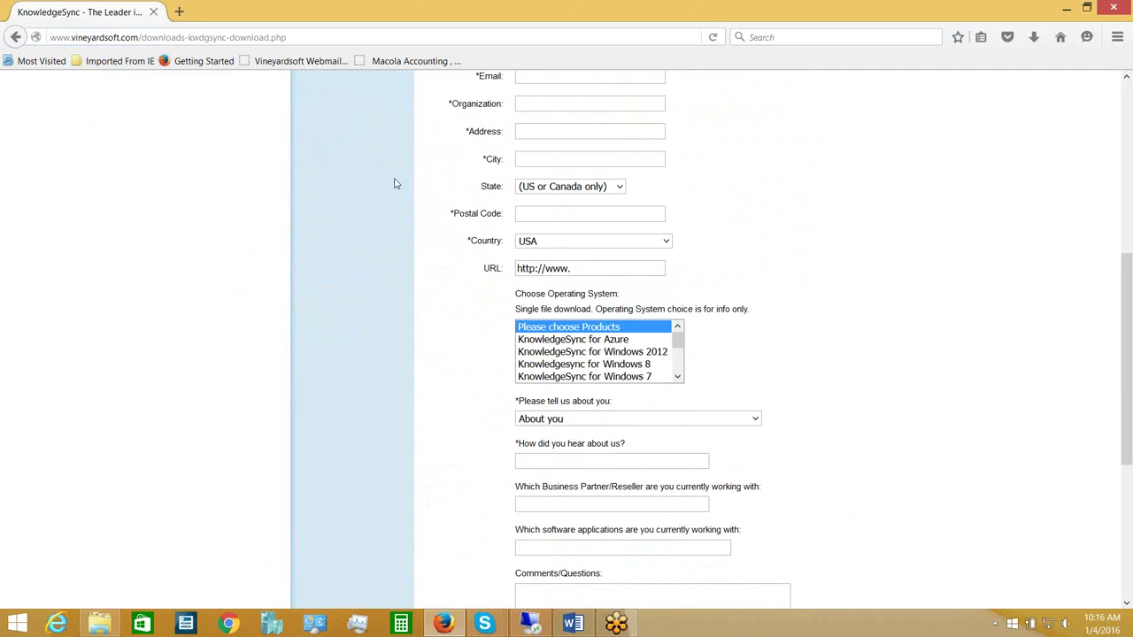
- Choose the KnowledgeSync - Downloads bookmark from the Imported From IE folder
{"action": "left_click", "coordinate": [120, 62]}
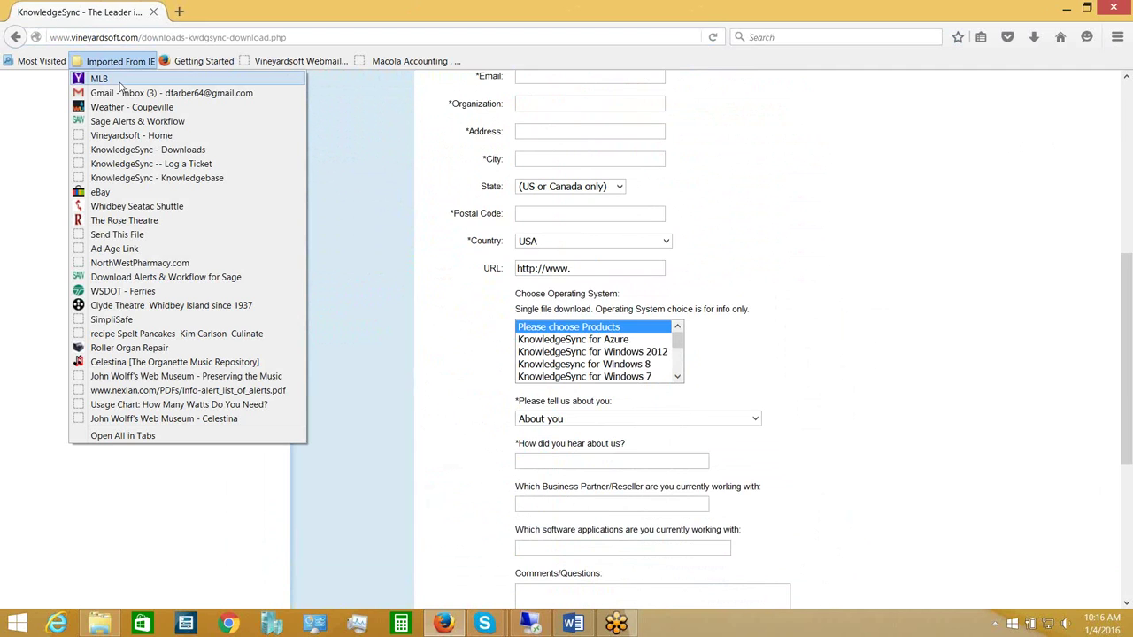
{"action": "left_click", "coordinate": [126, 155]}
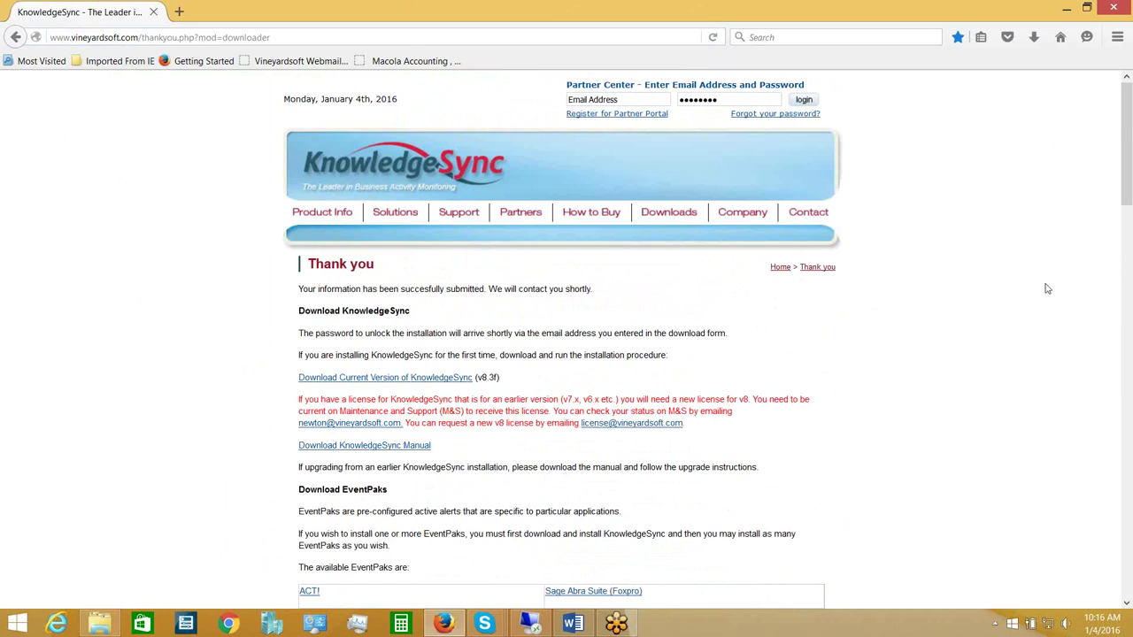
{"action": "left_click_drag", "start_coordinate": [1127, 135], "coordinate": [1130, 239]}
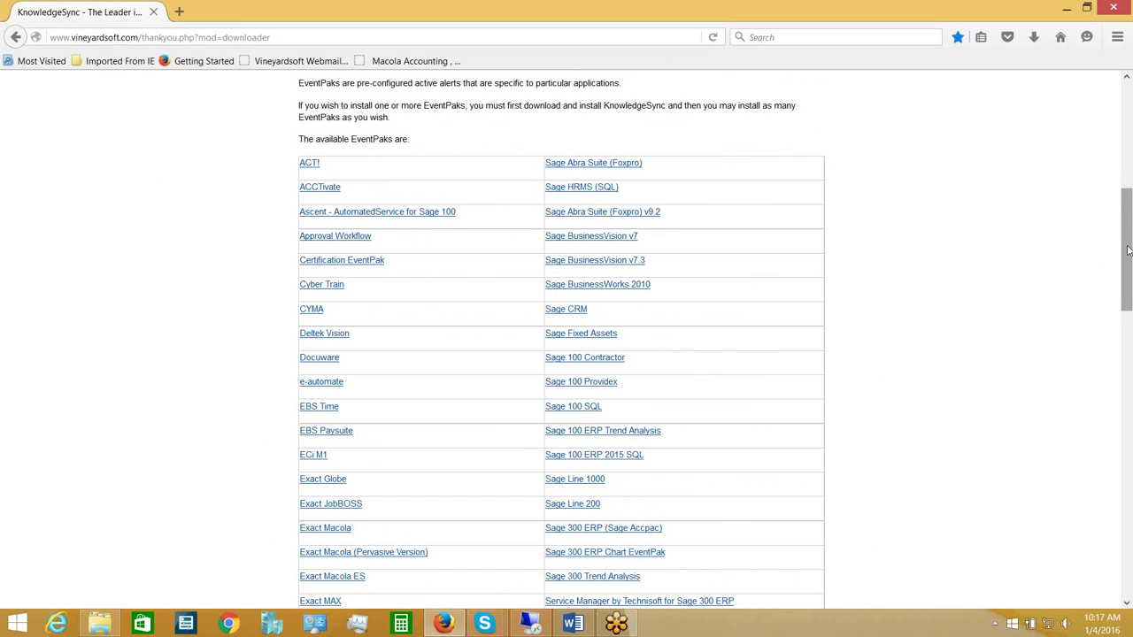
{"action": "scroll", "coordinate": [1129, 255], "scroll_direction": "down", "scroll_amount": 1}
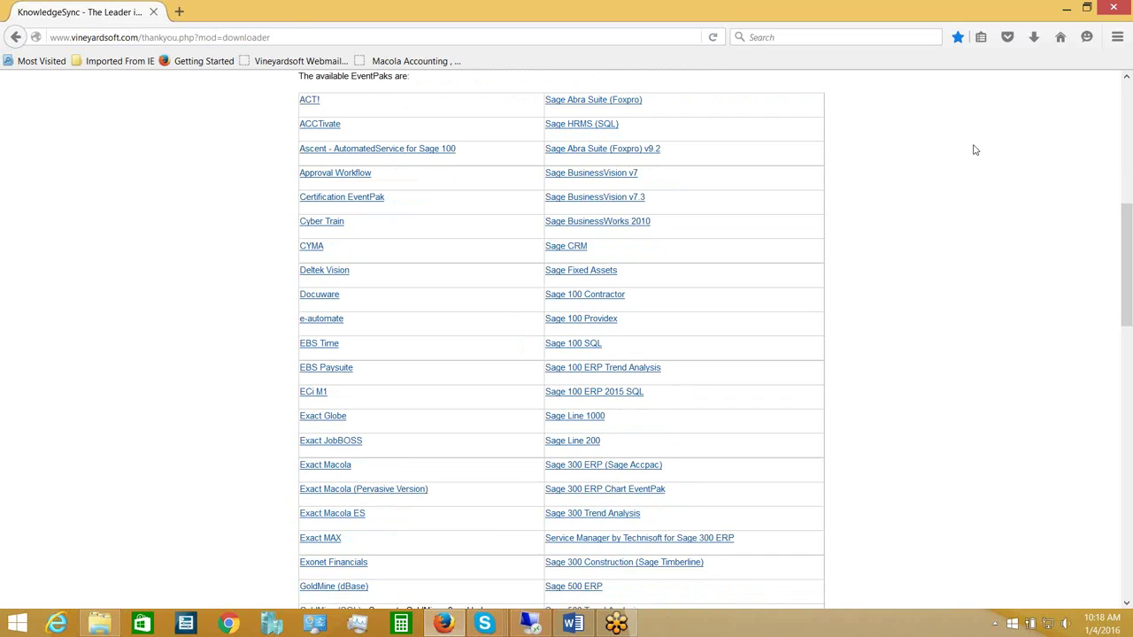
- Minimize Firefox and bring the ks_manual_83 Word document to the front
{"action": "left_click", "coordinate": [1068, 11]}
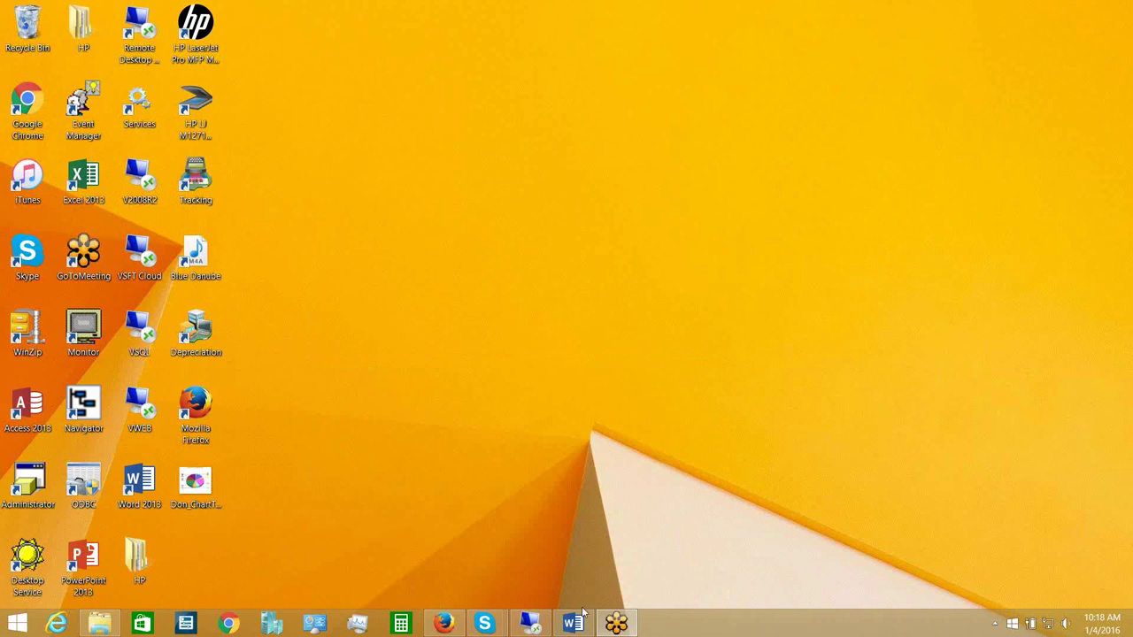
{"action": "left_click", "coordinate": [574, 625]}
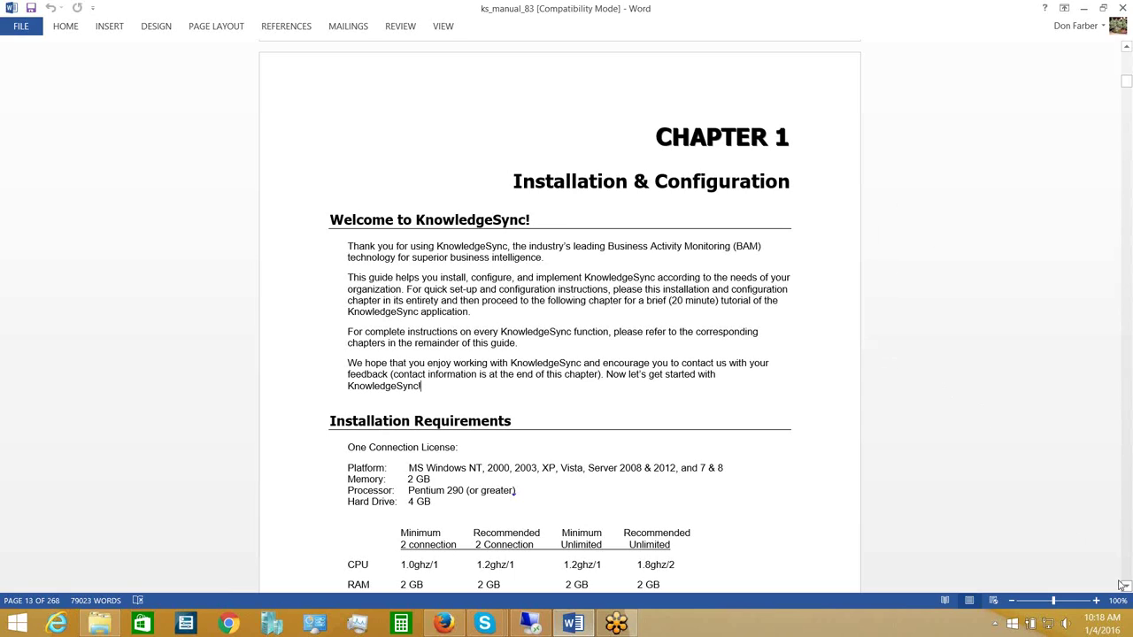
{"action": "scroll", "coordinate": [1127, 588], "scroll_direction": "down", "scroll_amount": 5}
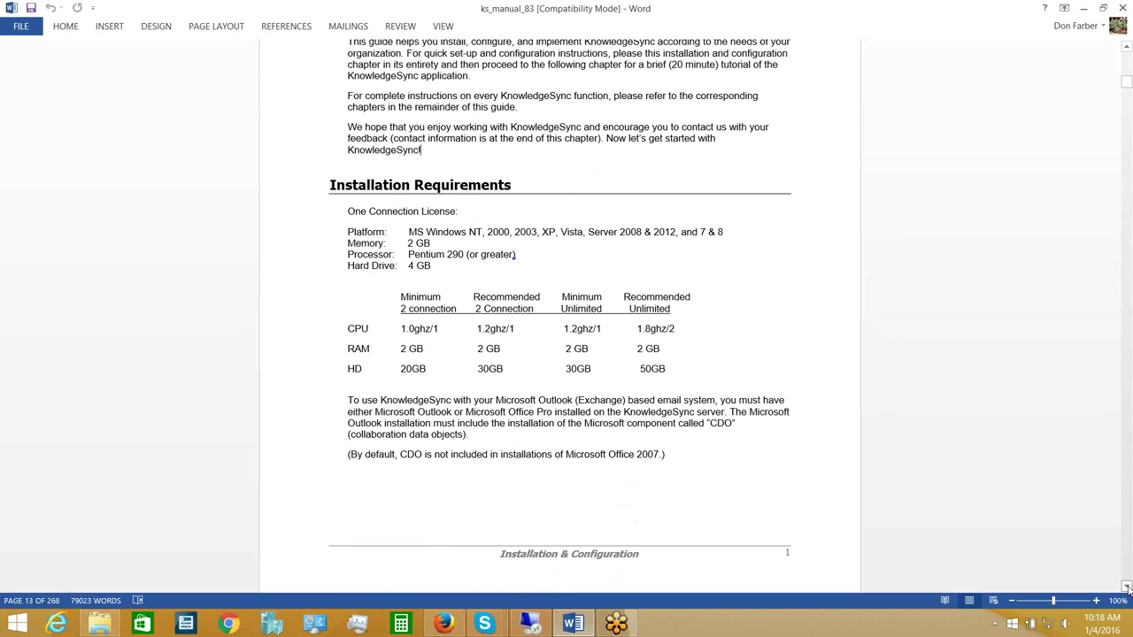
{"action": "left_click", "coordinate": [1127, 588]}
{"action": "left_click_drag", "start_coordinate": [1127, 589], "coordinate": [1127, 589]}
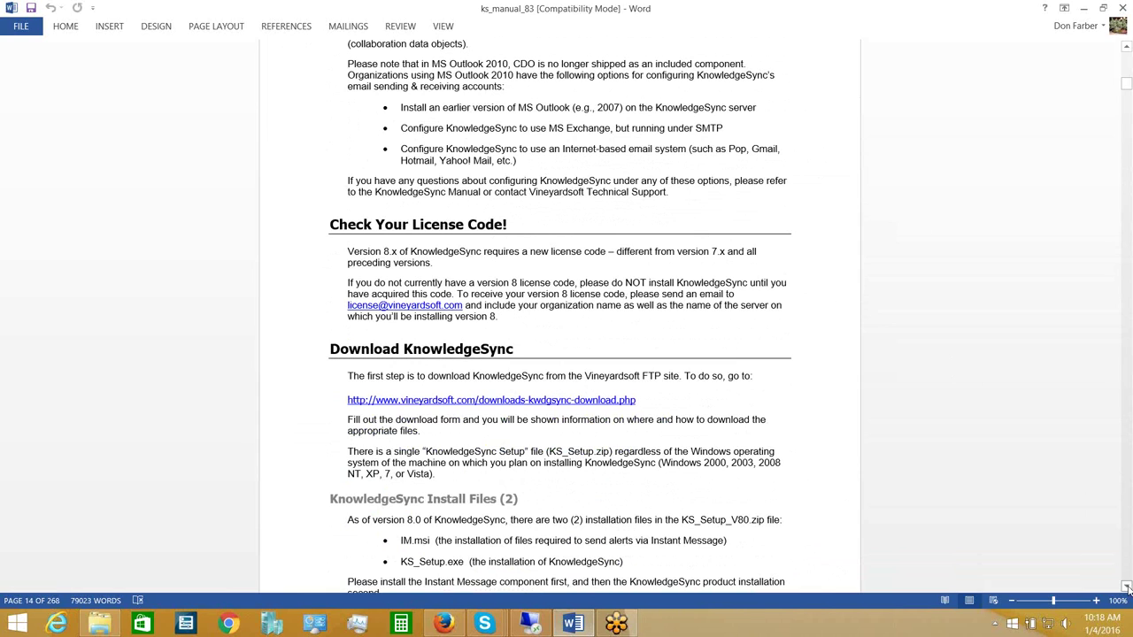
{"action": "left_click_drag", "start_coordinate": [1127, 588], "coordinate": [1127, 588]}
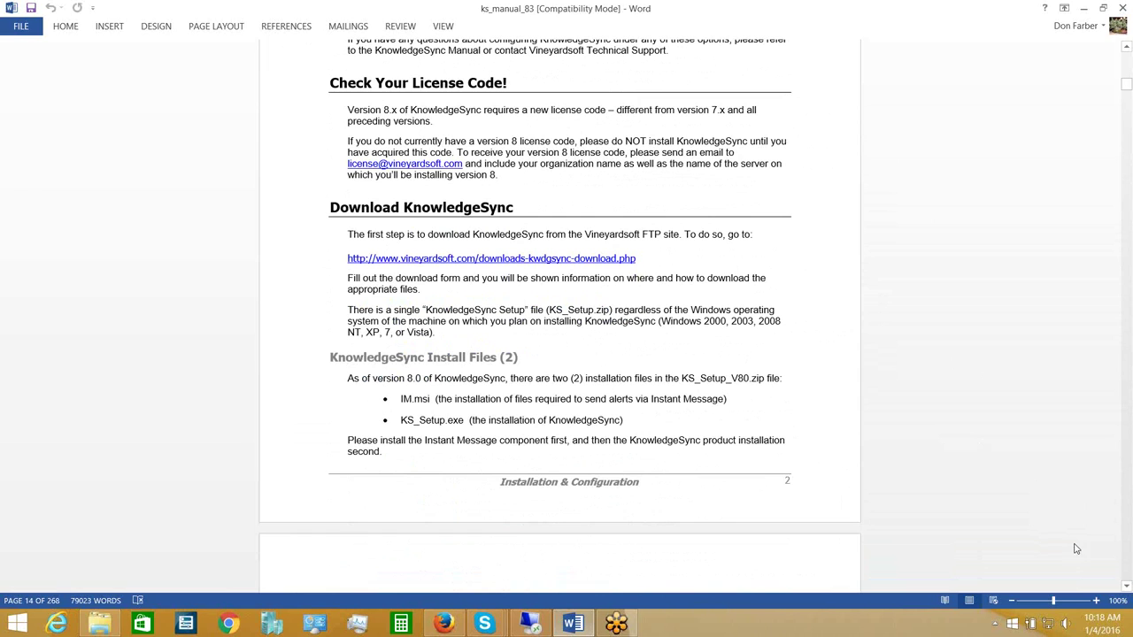
{"action": "left_click_drag", "start_coordinate": [1127, 589], "coordinate": [1127, 588]}
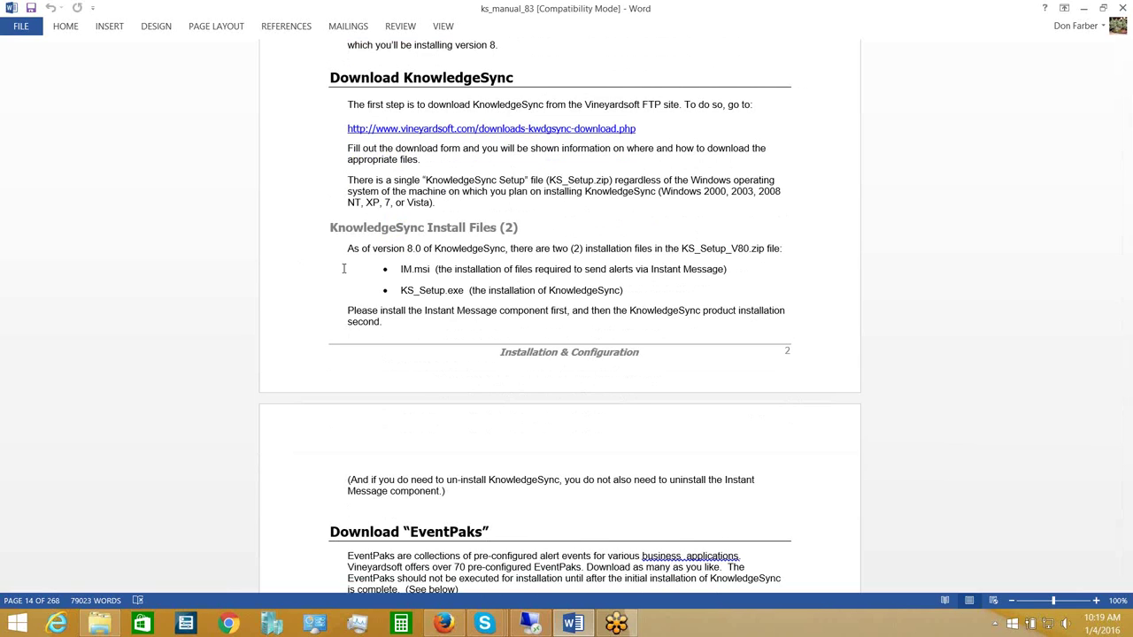
{"action": "scroll", "coordinate": [343, 269], "scroll_direction": "down", "scroll_amount": 10}
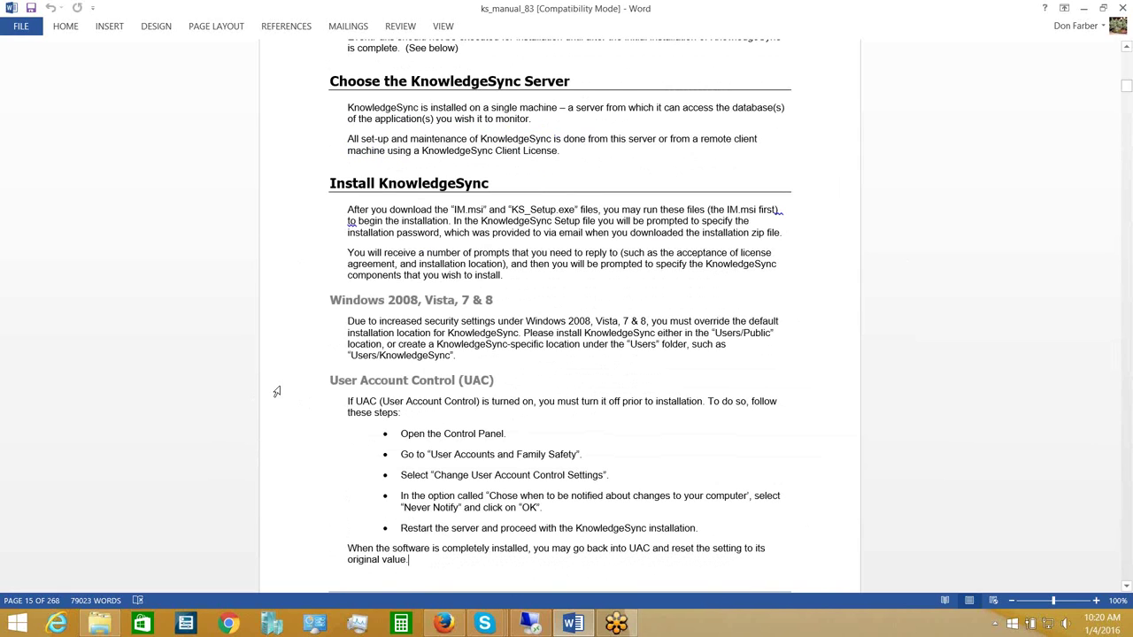
{"action": "scroll", "coordinate": [276, 391], "scroll_direction": "down", "scroll_amount": 10}
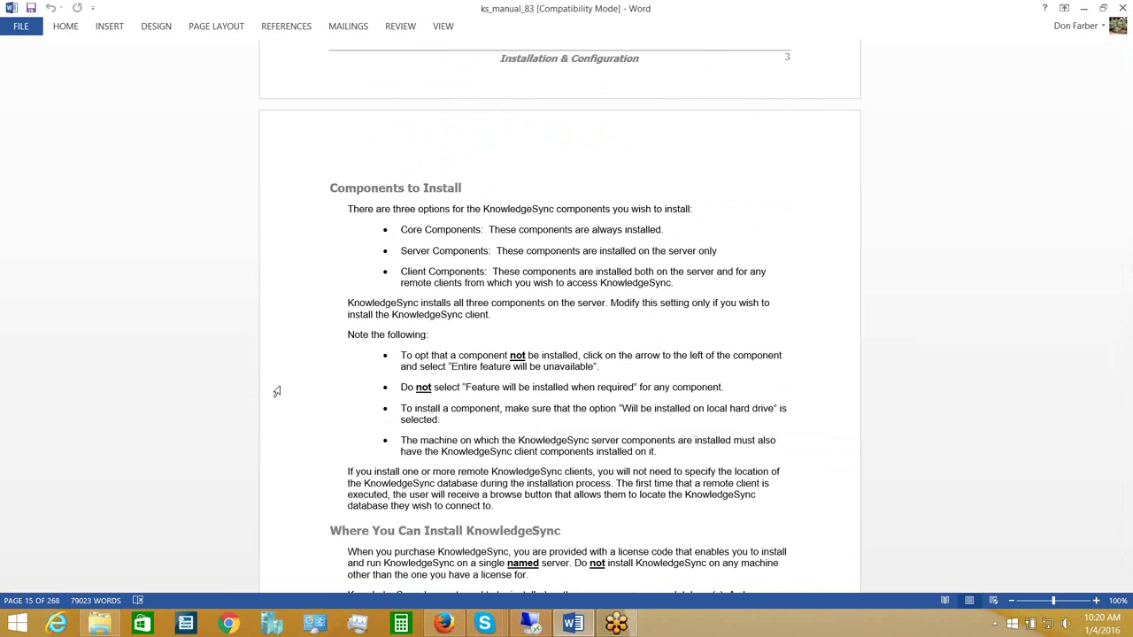
{"action": "scroll", "coordinate": [276, 392], "scroll_direction": "down", "scroll_amount": 10}
{"action": "scroll", "coordinate": [277, 391], "scroll_direction": "down", "scroll_amount": 10}
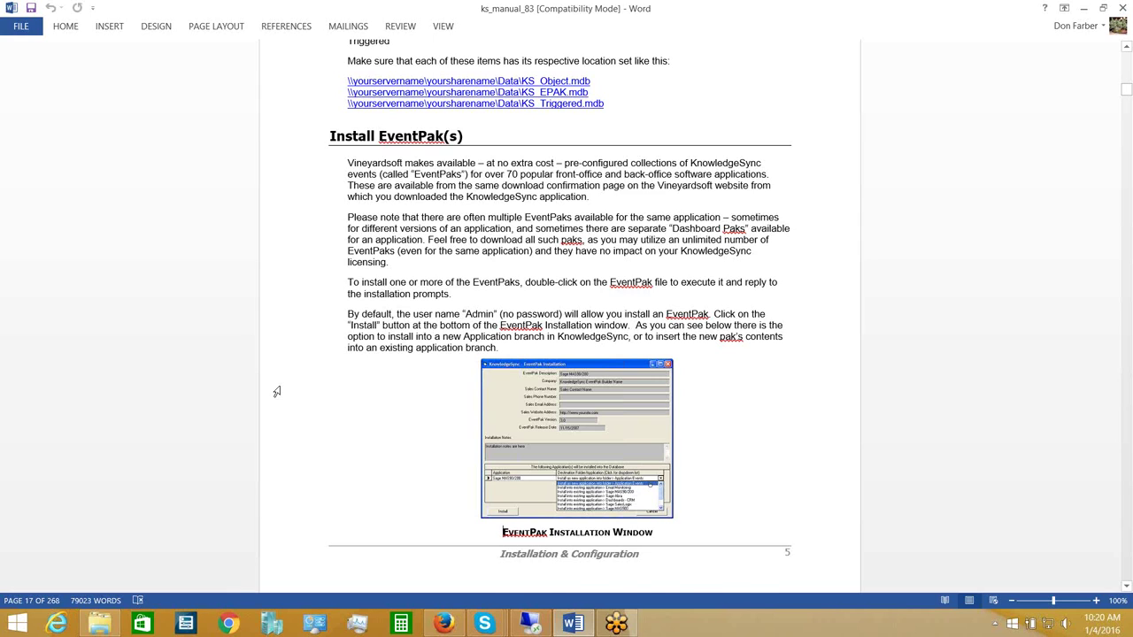
{"action": "scroll", "coordinate": [276, 391], "scroll_direction": "down", "scroll_amount": 10}
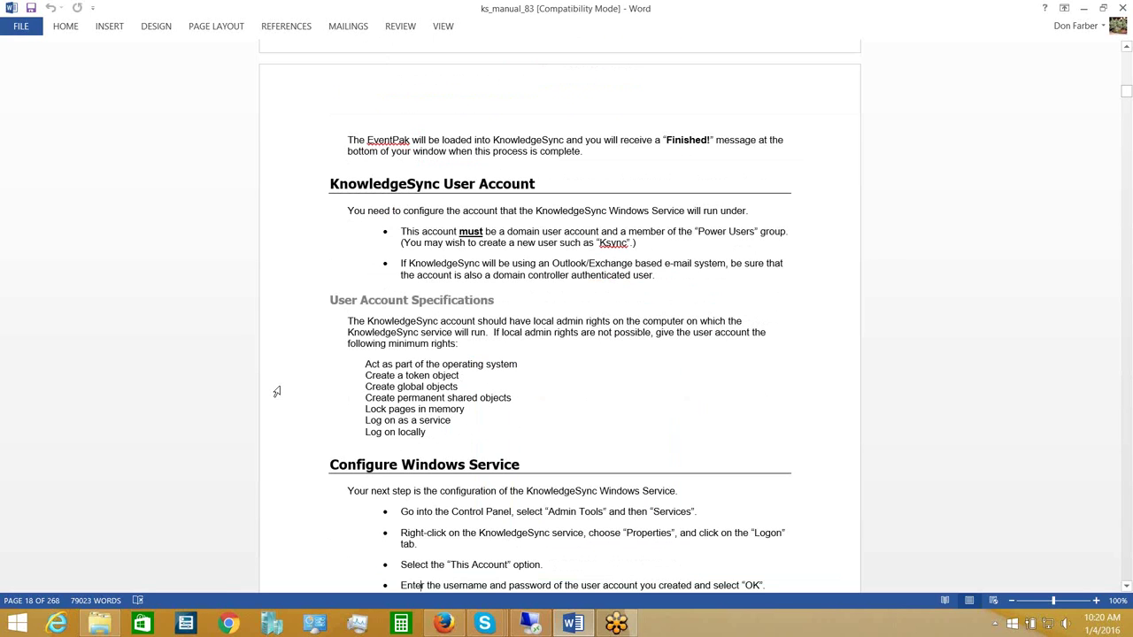
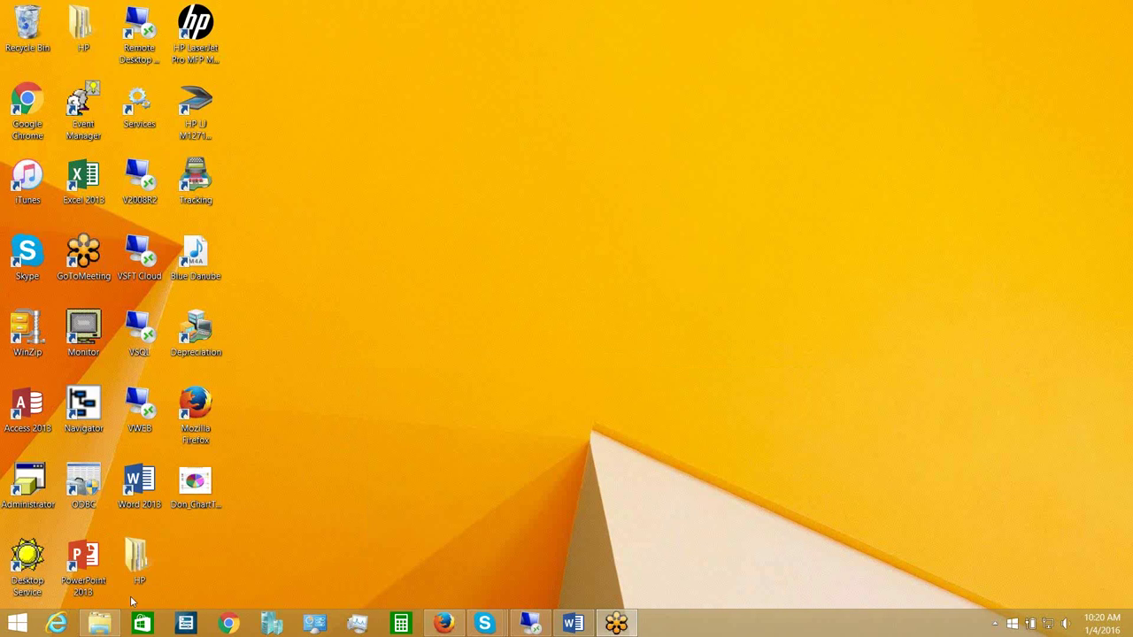
- Open Downloads in File Explorer and select the KS_Setup zip, then the KS_Setup application
{"action": "left_click", "coordinate": [101, 626]}
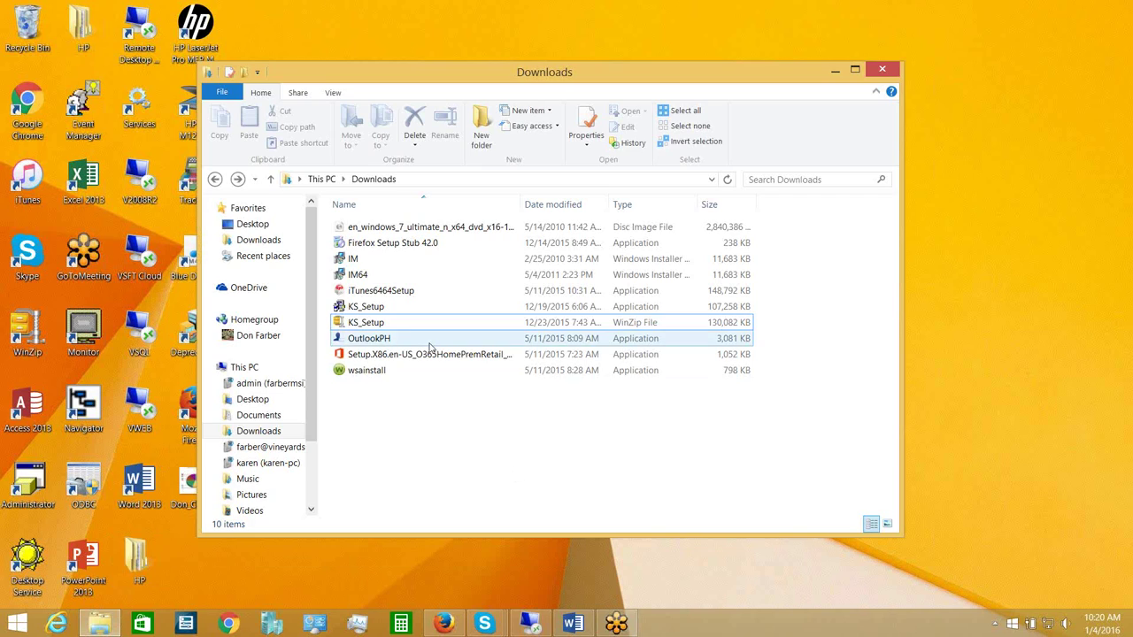
{"action": "left_click", "coordinate": [392, 323]}
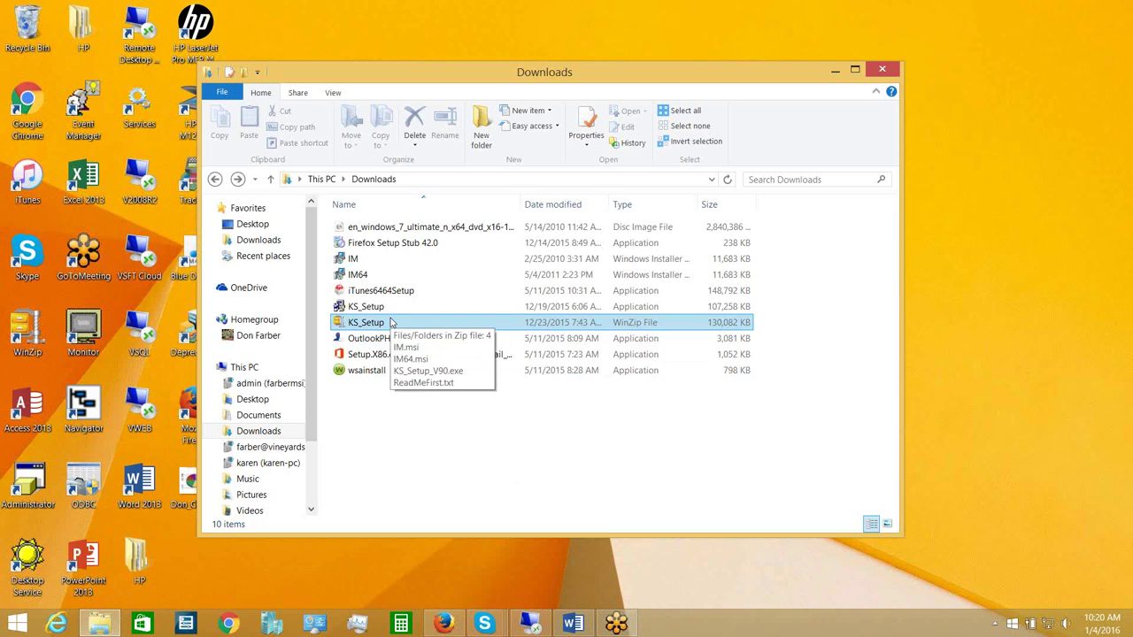
{"action": "left_click", "coordinate": [390, 311]}
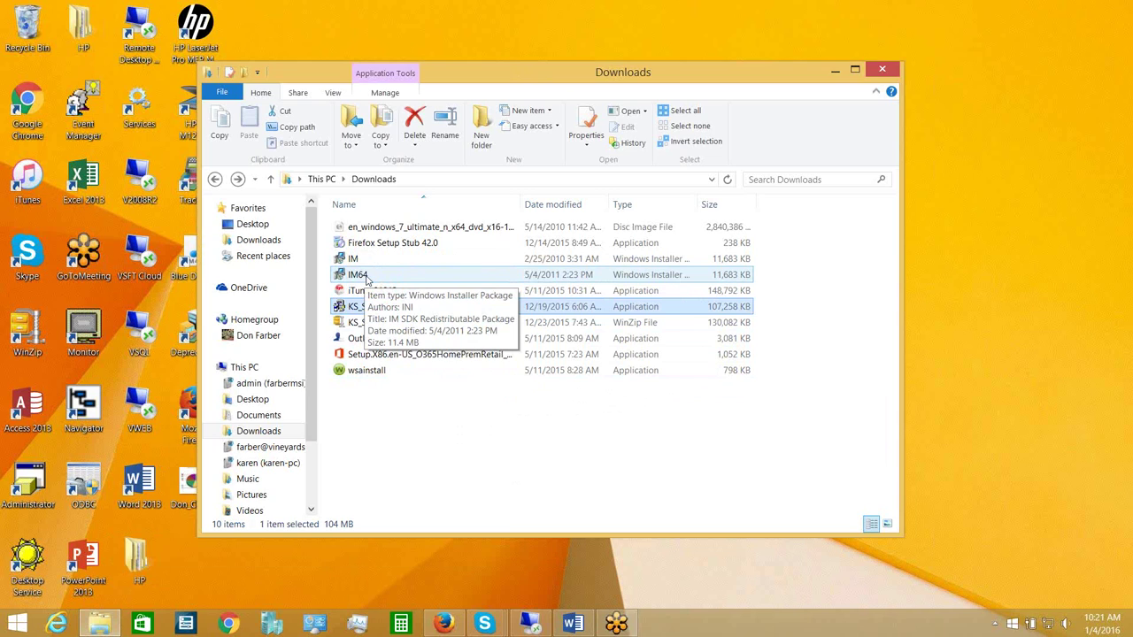
- Run the IM64 installer, allow it through User Account Control, then select KS_Setup
{"action": "double_click", "coordinate": [367, 280]}
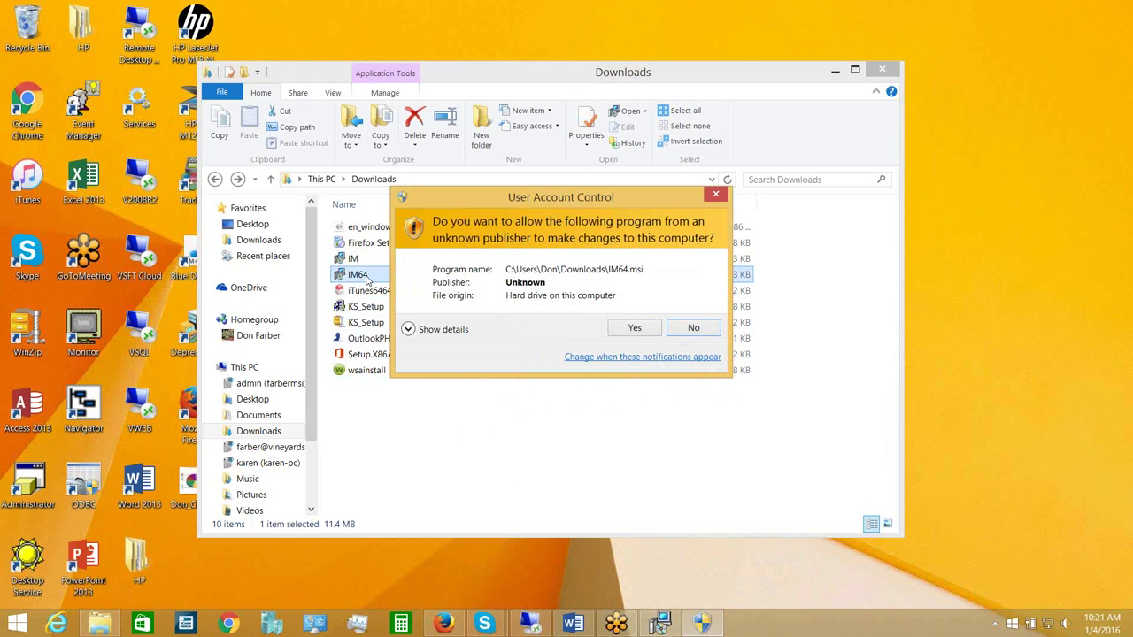
{"action": "left_click", "coordinate": [635, 328]}
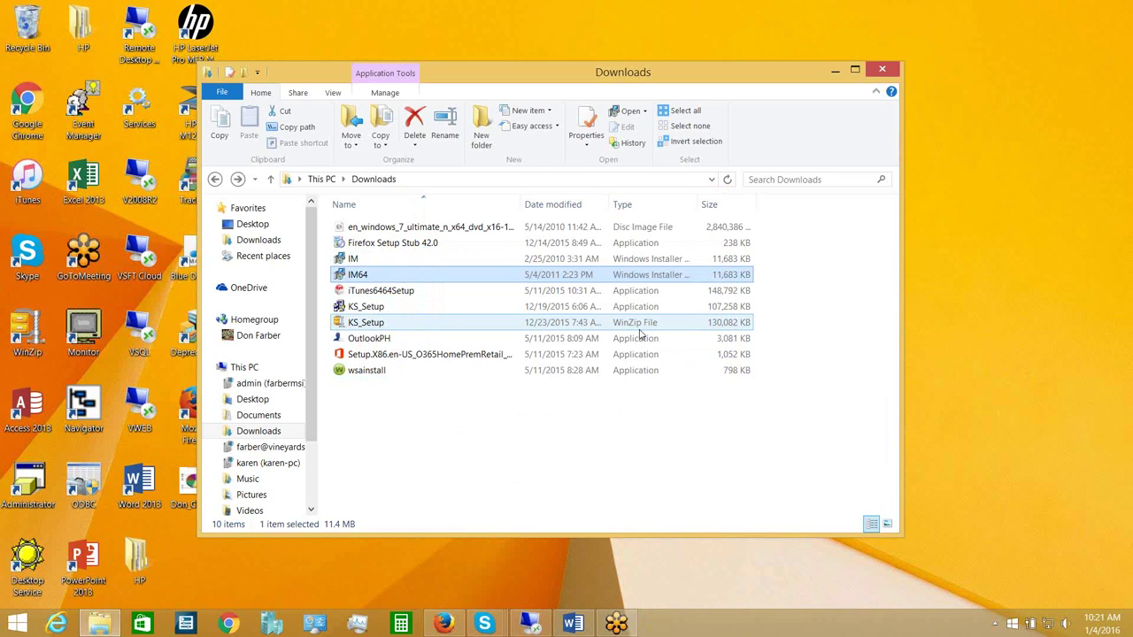
{"action": "left_click", "coordinate": [366, 310]}
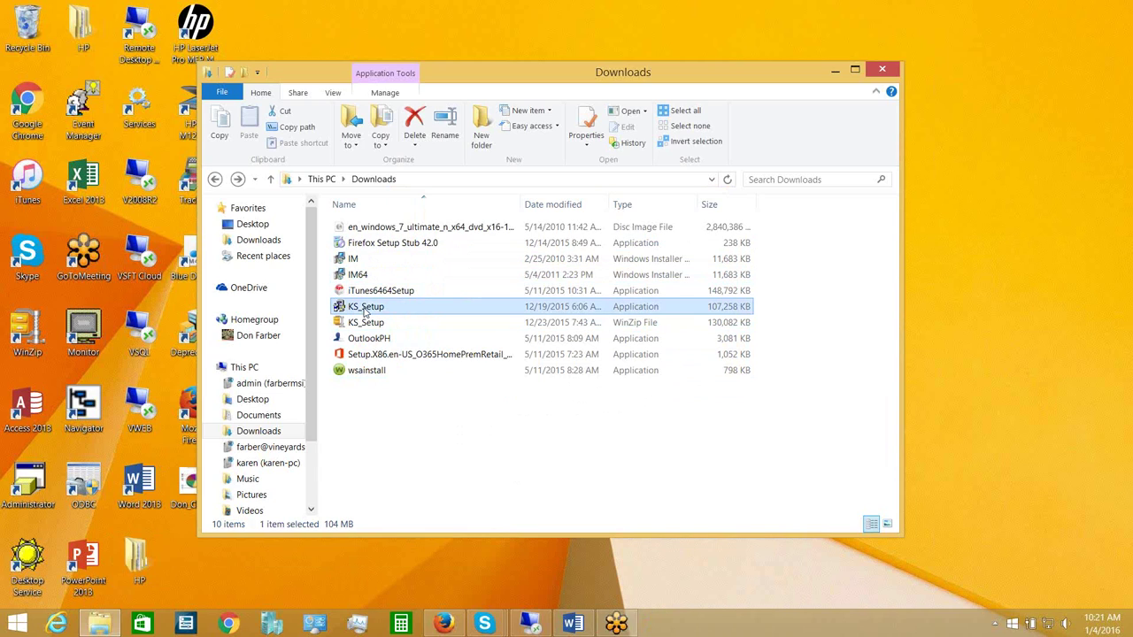
- Start KS_Setup, approve the UAC prompt, and submit the installation password
{"action": "double_click", "coordinate": [366, 308]}
{"action": "left_click", "coordinate": [619, 386]}
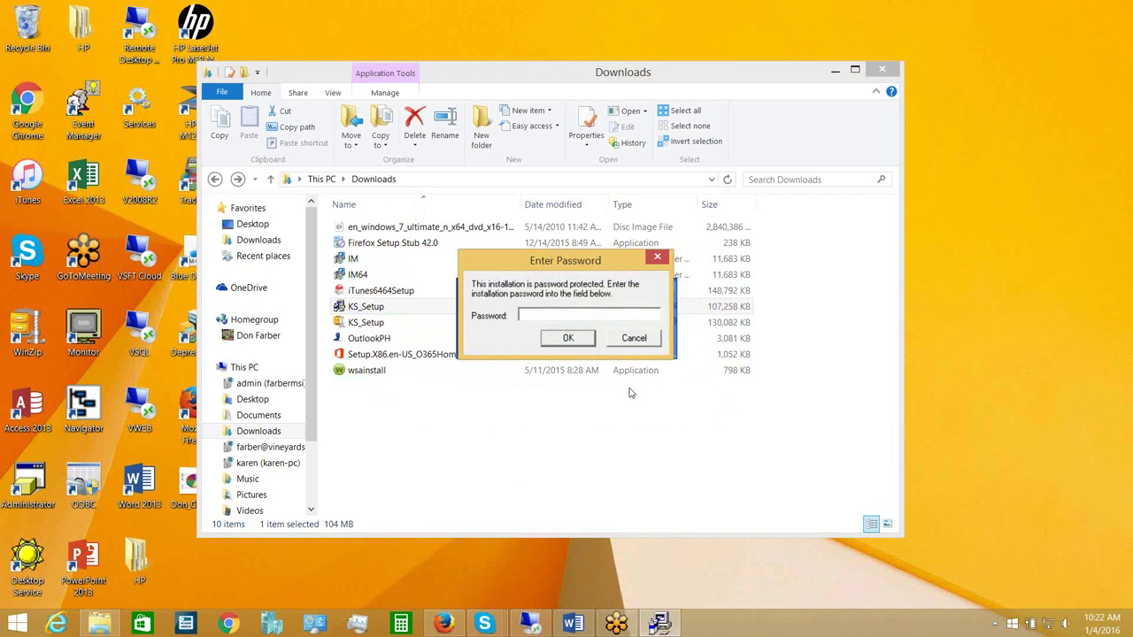
{"action": "type", "text": "*******"}
{"action": "key", "text": "Return"}
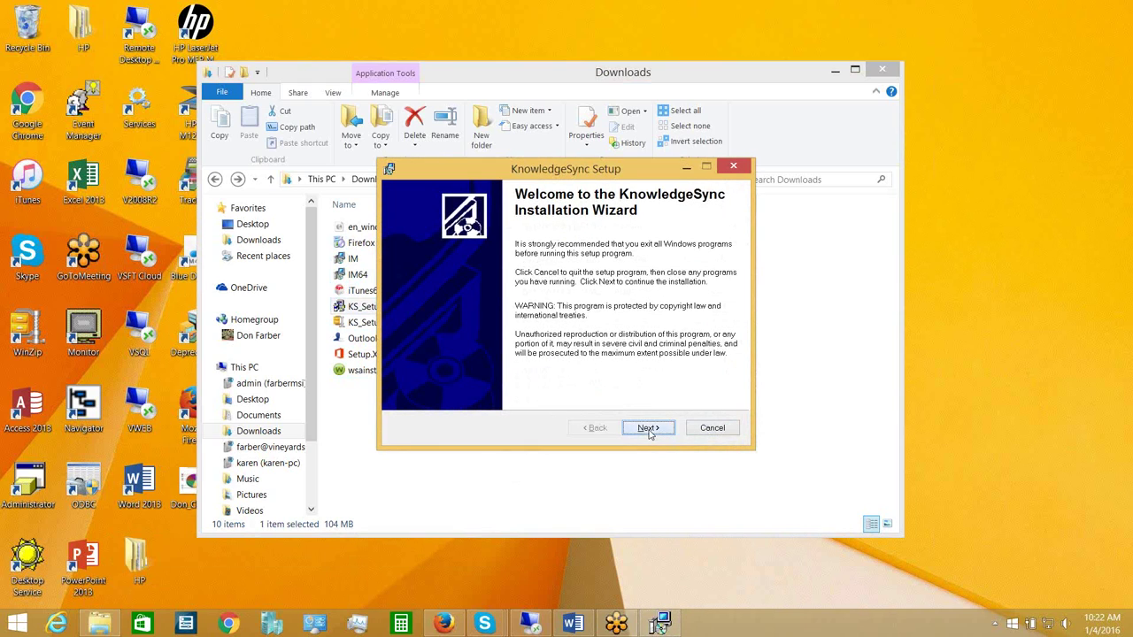
- Accept the KnowledgeSync license agreement and pass the Readme page to reach User Information
{"action": "left_click", "coordinate": [647, 428]}
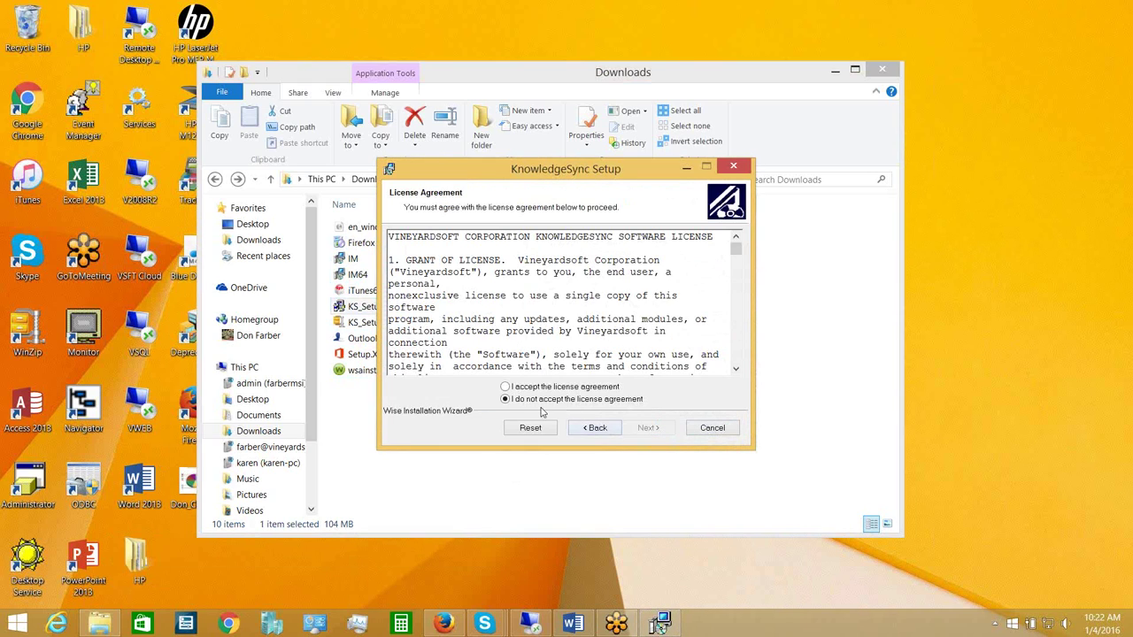
{"action": "left_click", "coordinate": [506, 387]}
{"action": "left_click", "coordinate": [647, 429]}
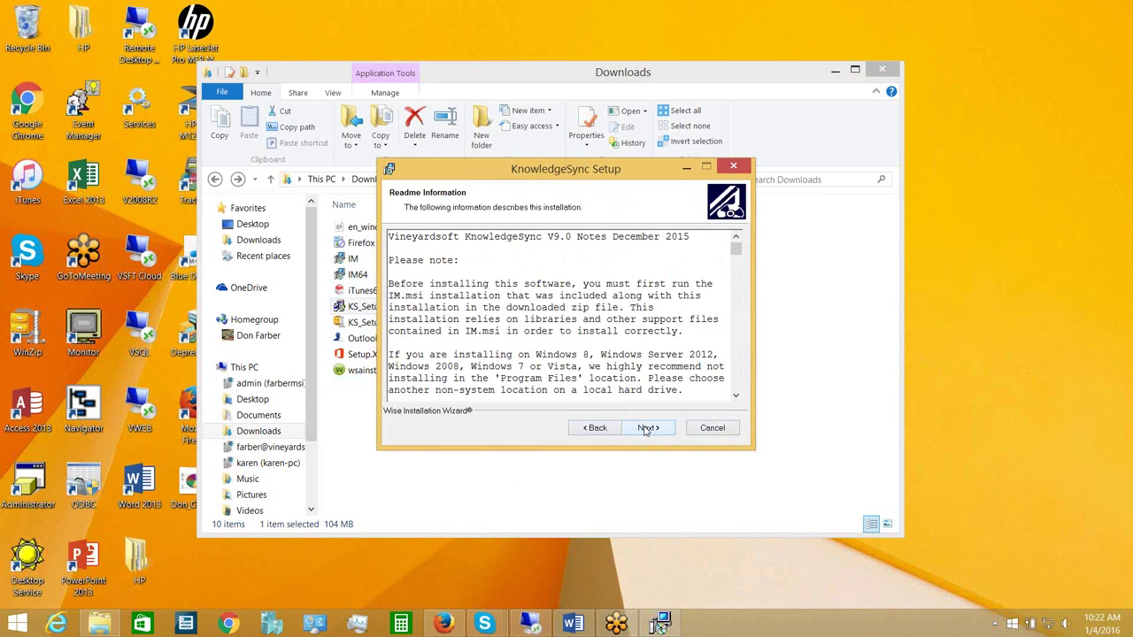
{"action": "left_click", "coordinate": [647, 428]}
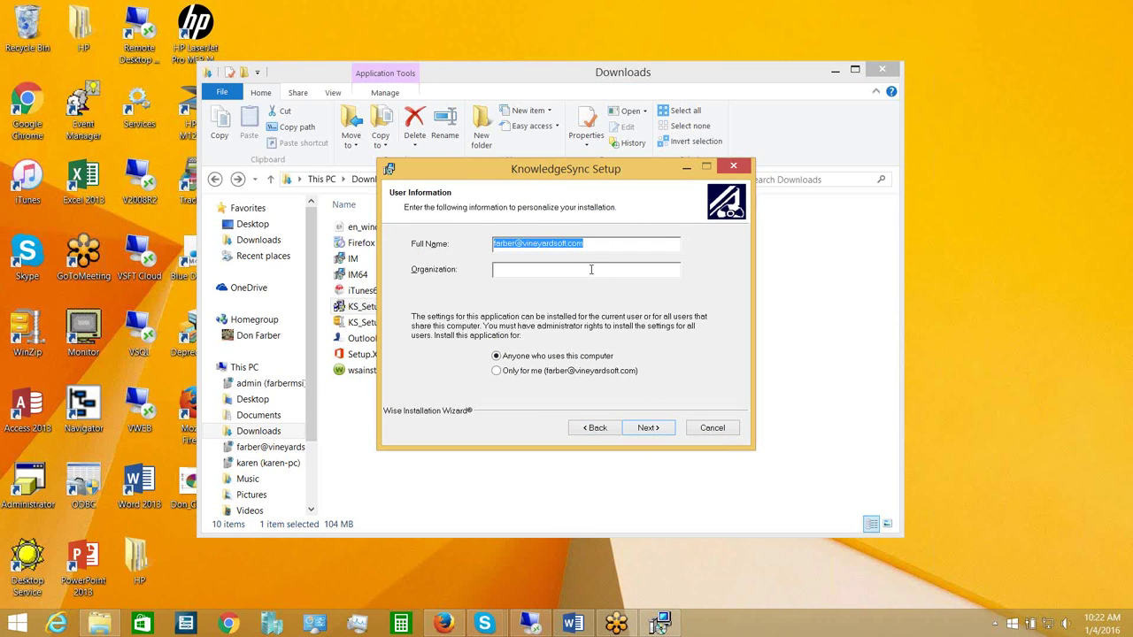
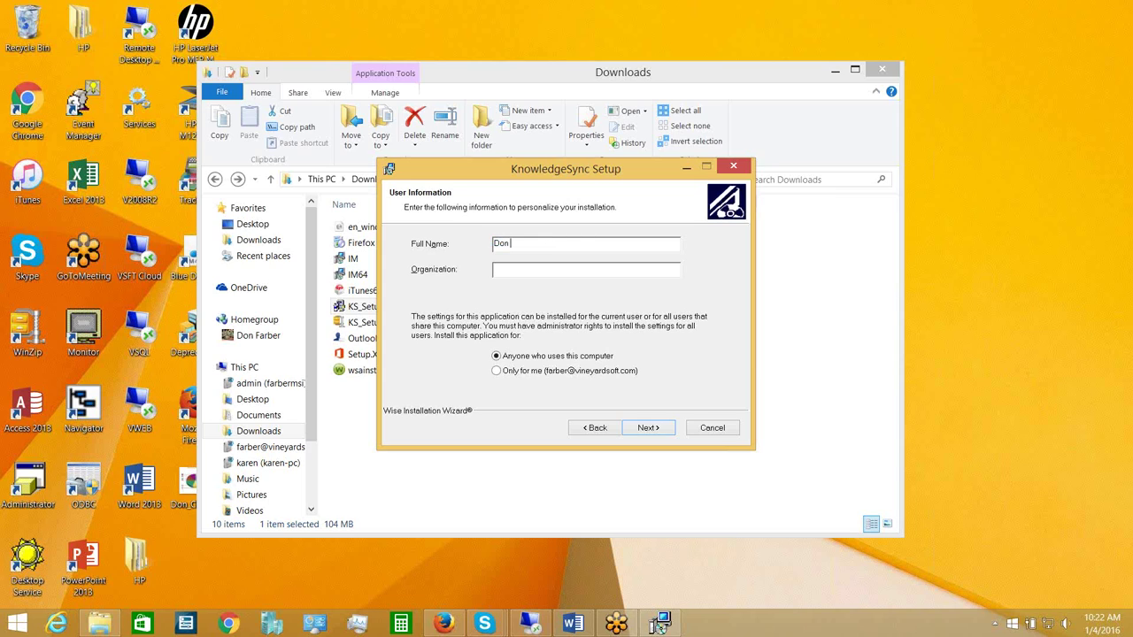
- Enter the user's full name and organization name, then continue to Destination Folder
{"action": "type", "text": "Vineyardsoft"}
{"action": "type", "text": " Corp"}
{"action": "left_click", "coordinate": [658, 430]}
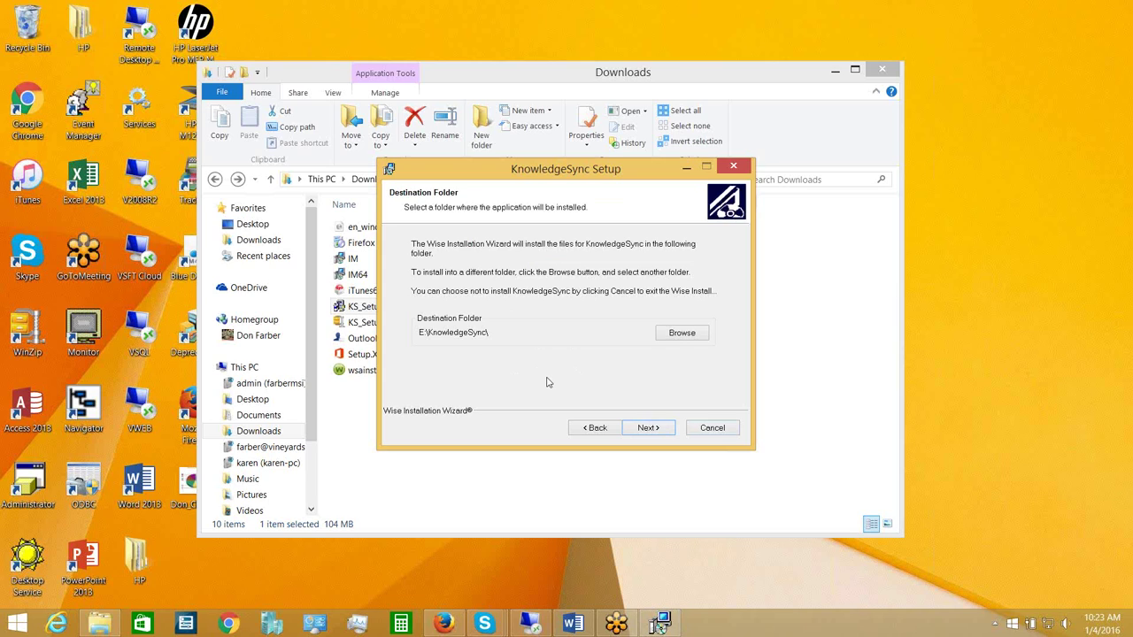
- Change the install folder from E:\KnowledgeSync\ to C:\Users\Public\ and proceed to Select Features
{"action": "left_click", "coordinate": [675, 337]}
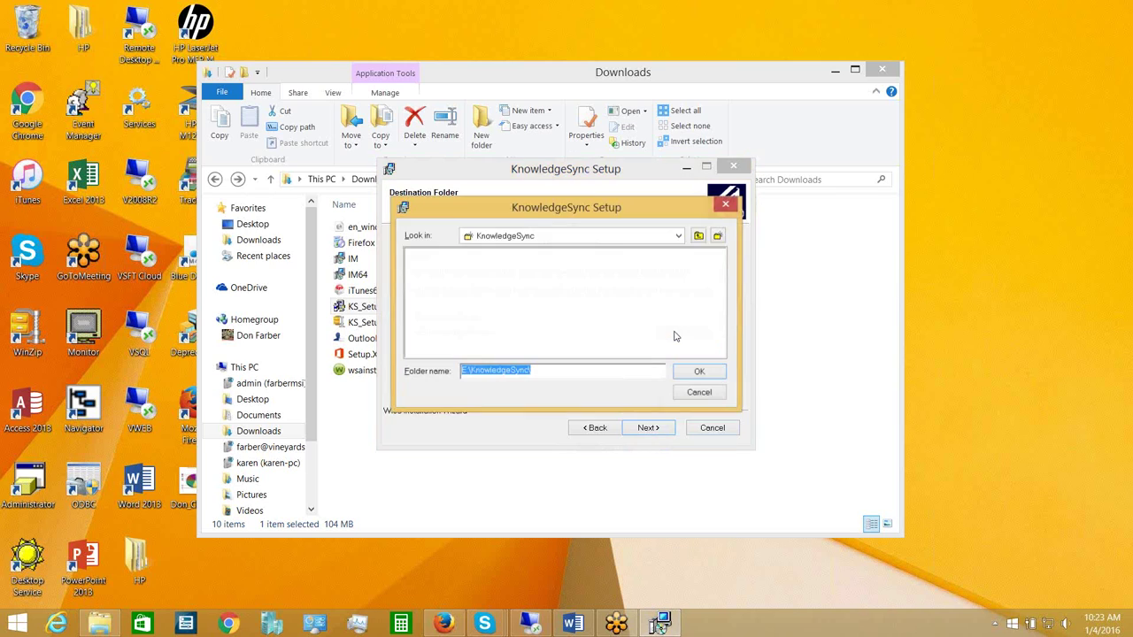
{"action": "left_click", "coordinate": [699, 237]}
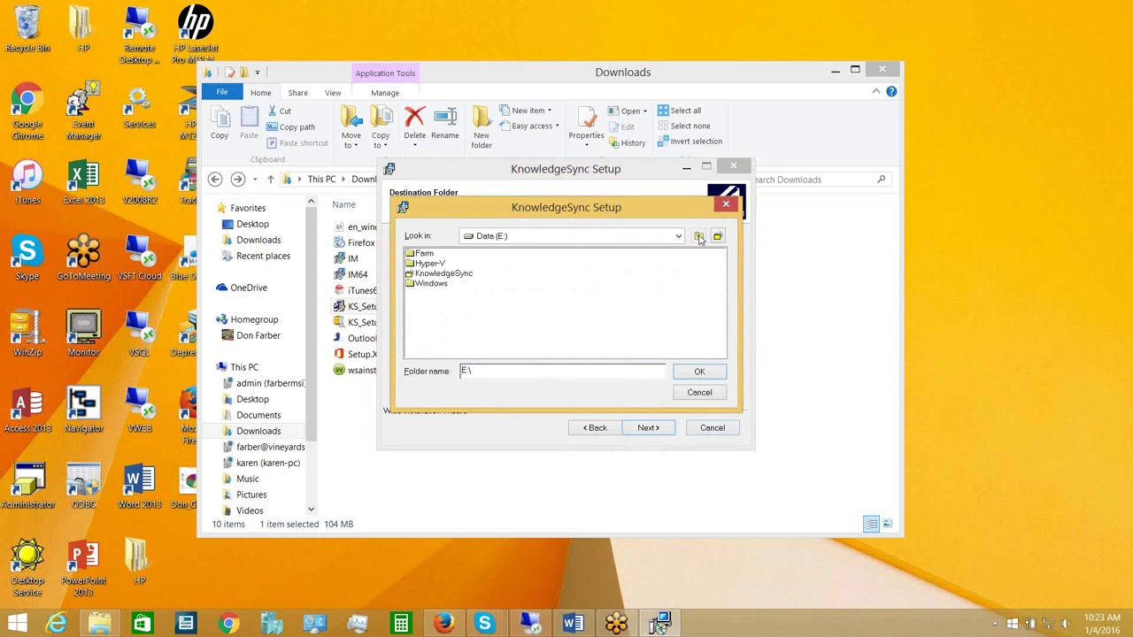
{"action": "left_click", "coordinate": [679, 236]}
{"action": "left_click", "coordinate": [538, 258]}
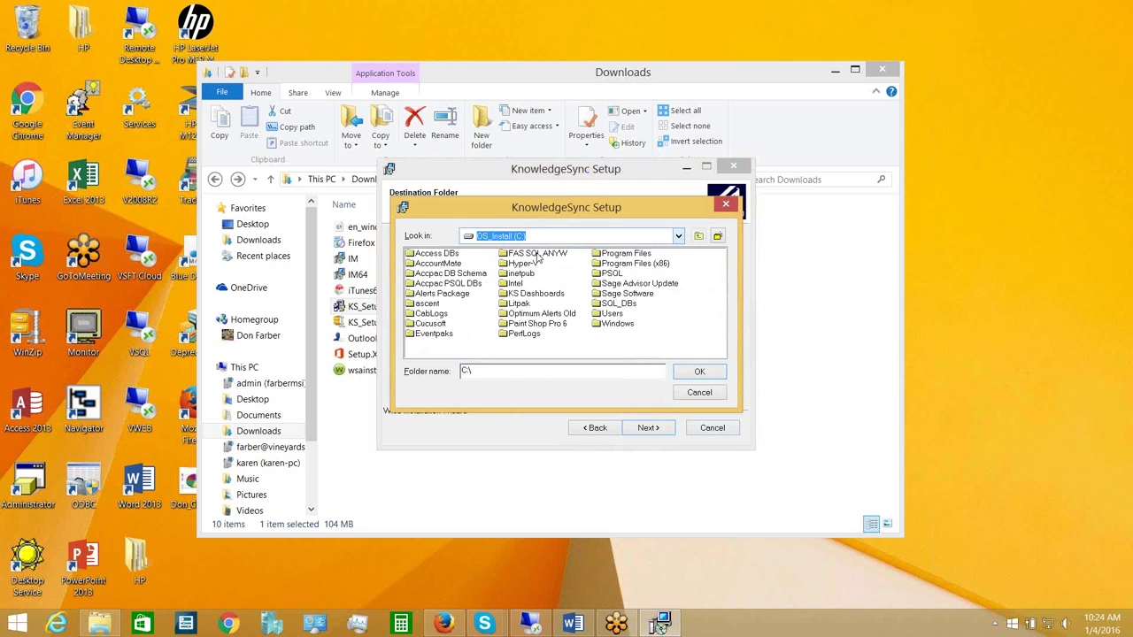
{"action": "double_click", "coordinate": [612, 313]}
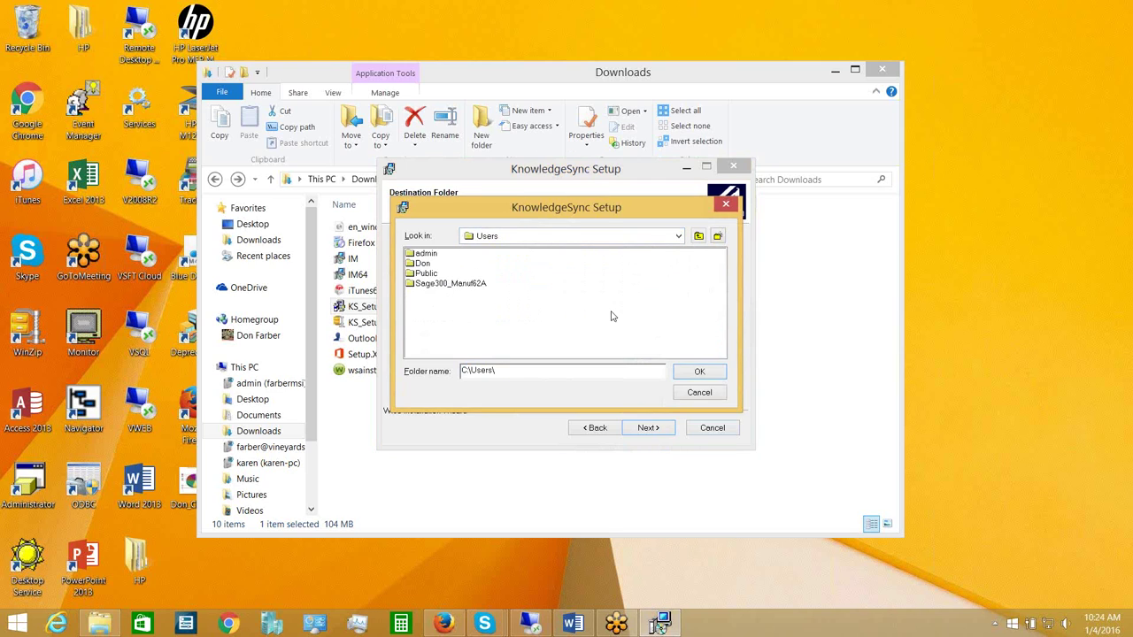
{"action": "double_click", "coordinate": [426, 274]}
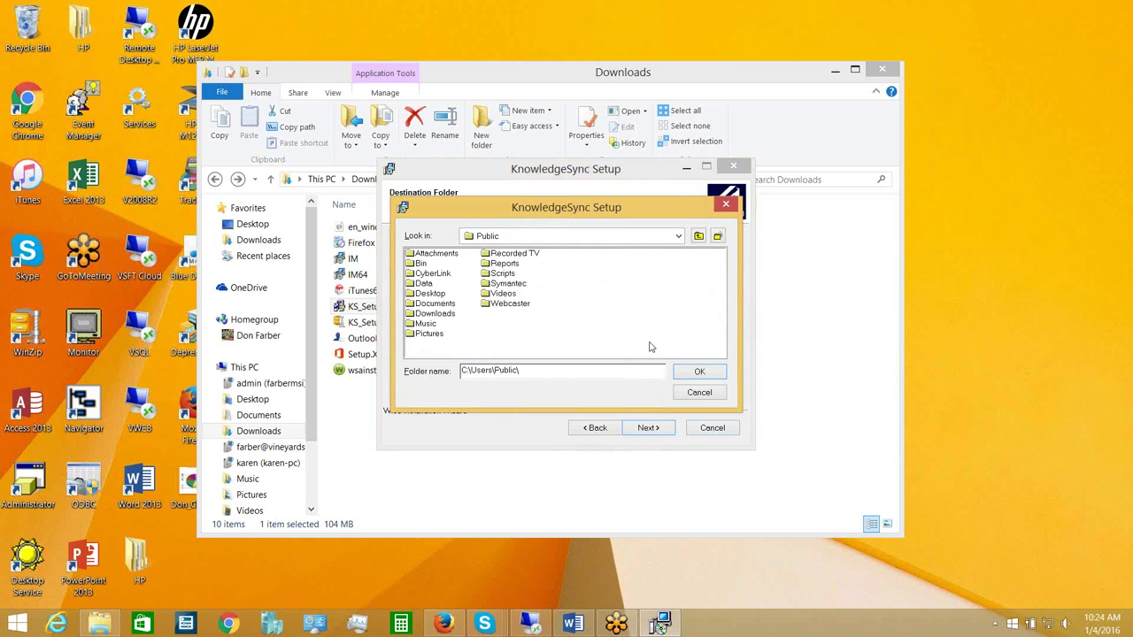
{"action": "left_click", "coordinate": [695, 376]}
{"action": "left_click", "coordinate": [639, 429]}
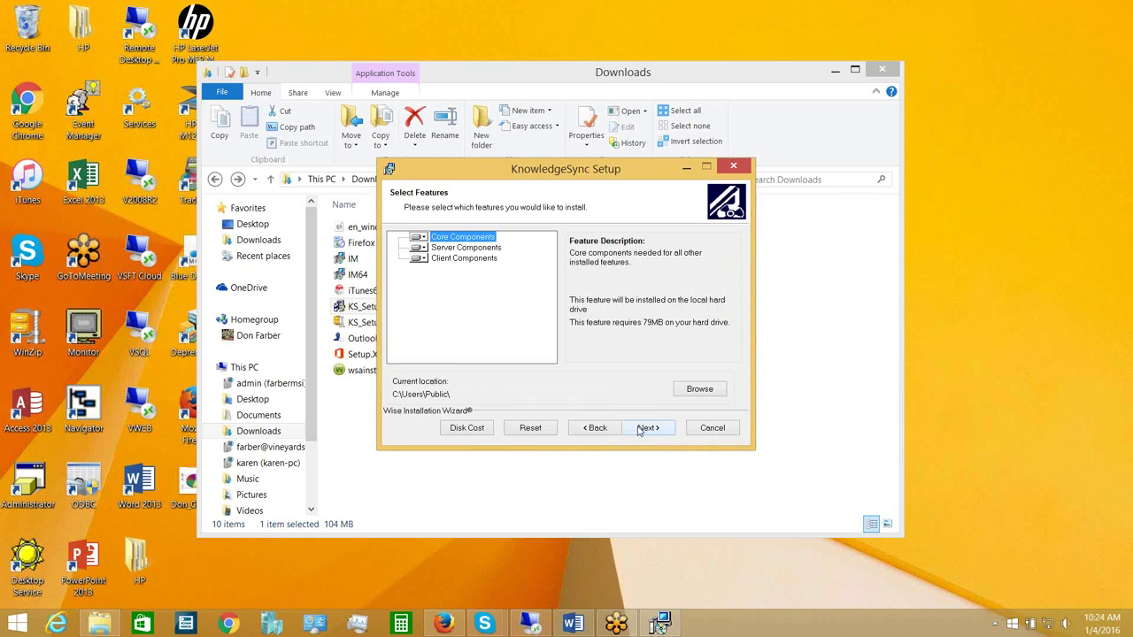
- Review the Client and Core Components descriptions, install with default features, and close setup
{"action": "left_click", "coordinate": [469, 260]}
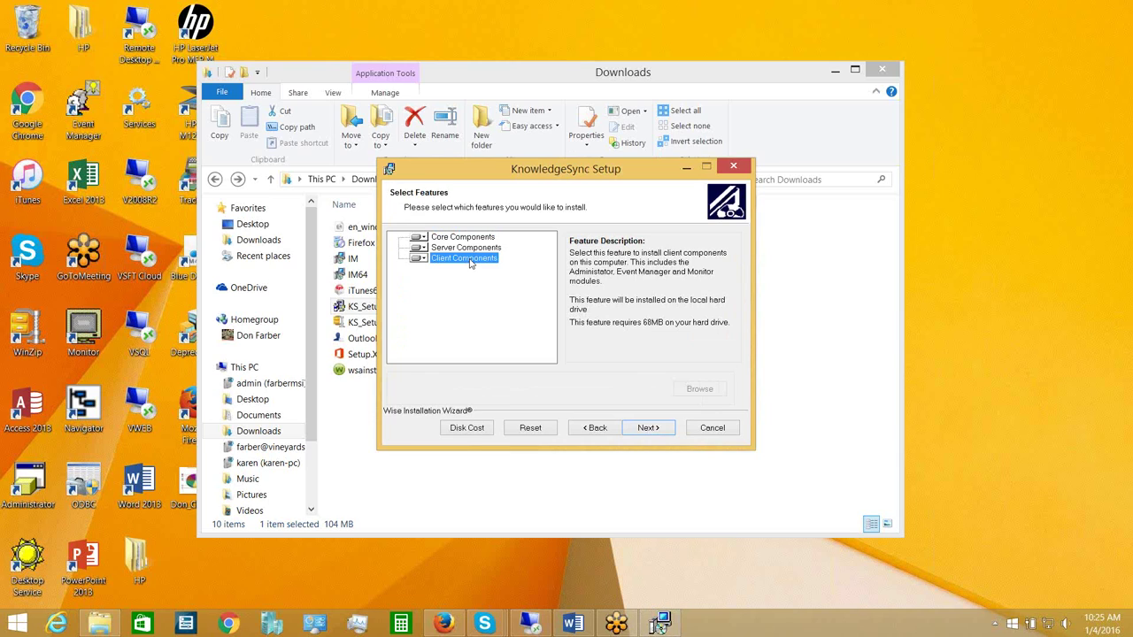
{"action": "left_click", "coordinate": [467, 237]}
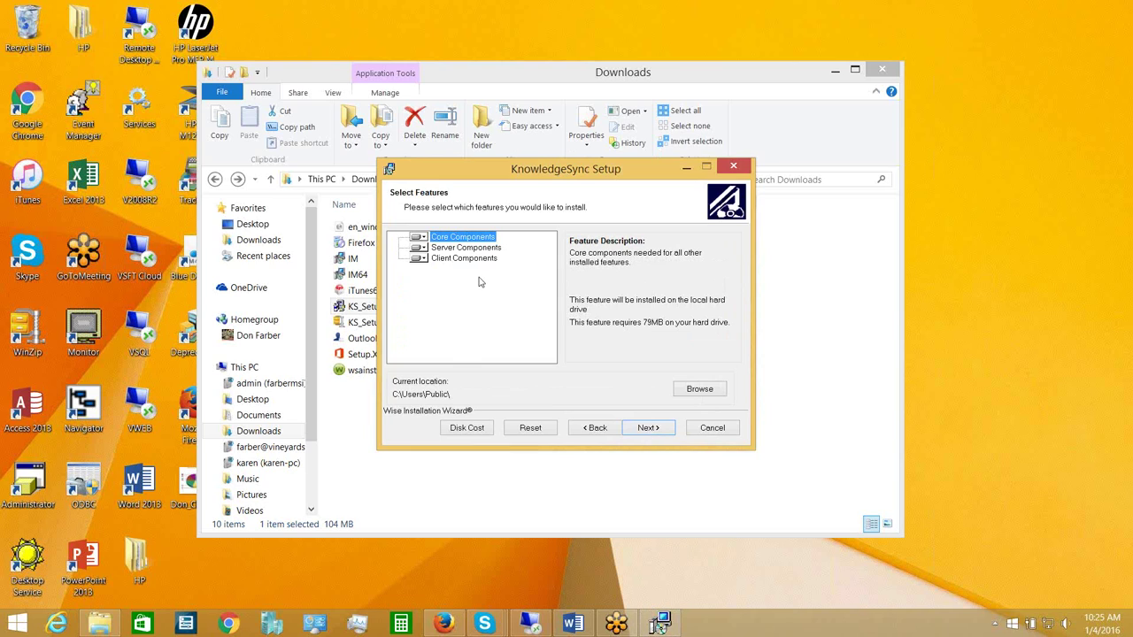
{"action": "left_click", "coordinate": [647, 429]}
{"action": "left_click", "coordinate": [647, 429]}
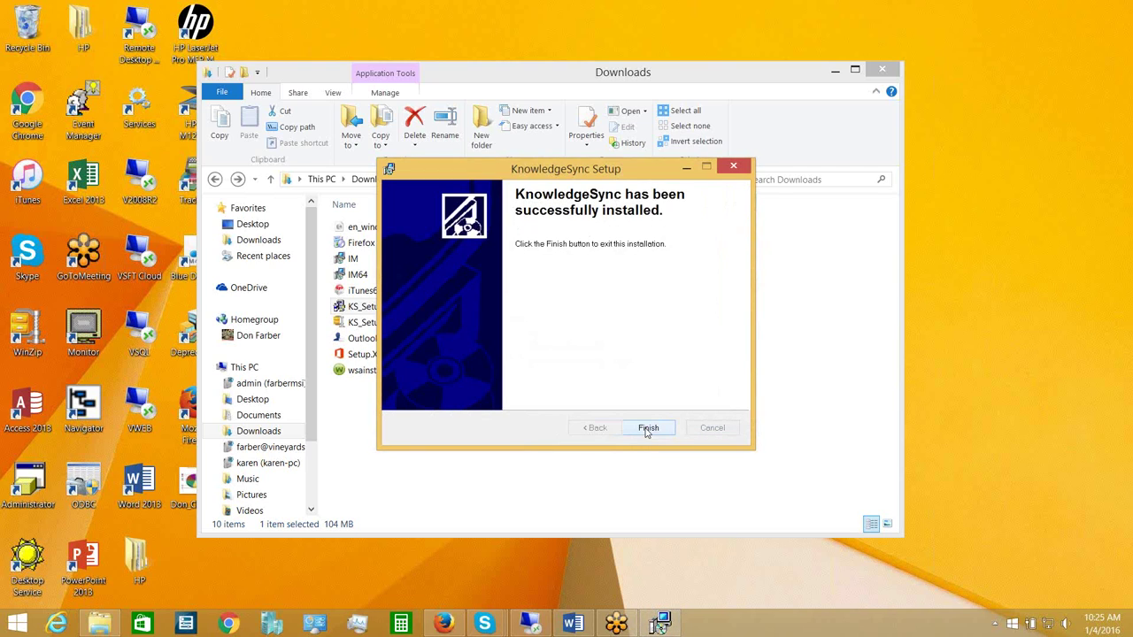
{"action": "left_click", "coordinate": [648, 429]}
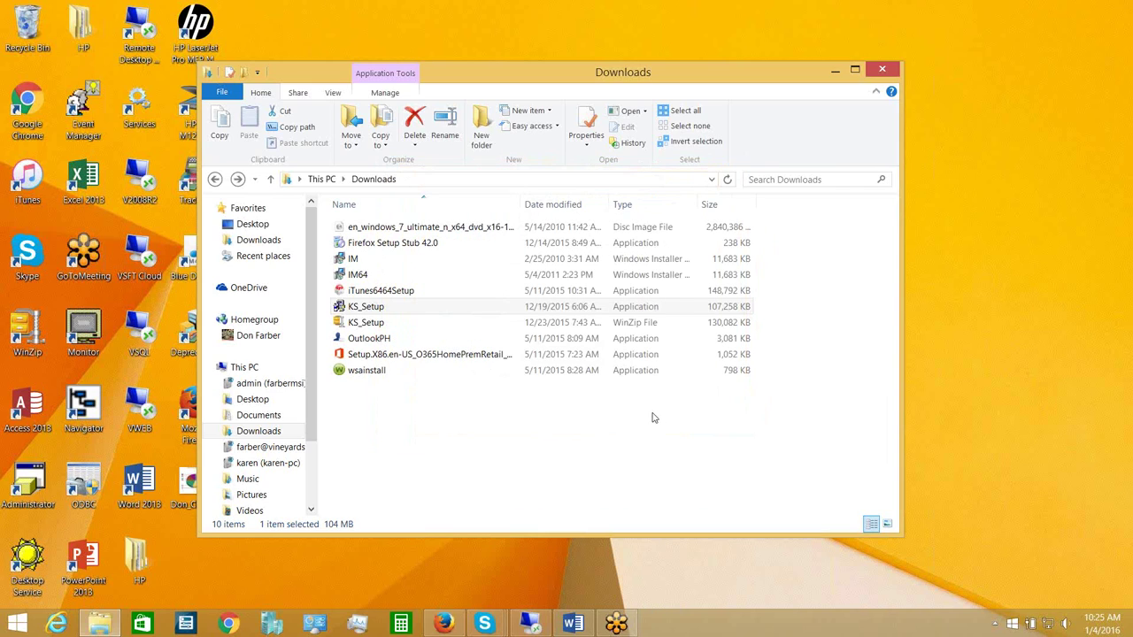
- In Firefox, save the Sage CRM EventPak file SageCRM.kse to disk
{"action": "left_click", "coordinate": [443, 625]}
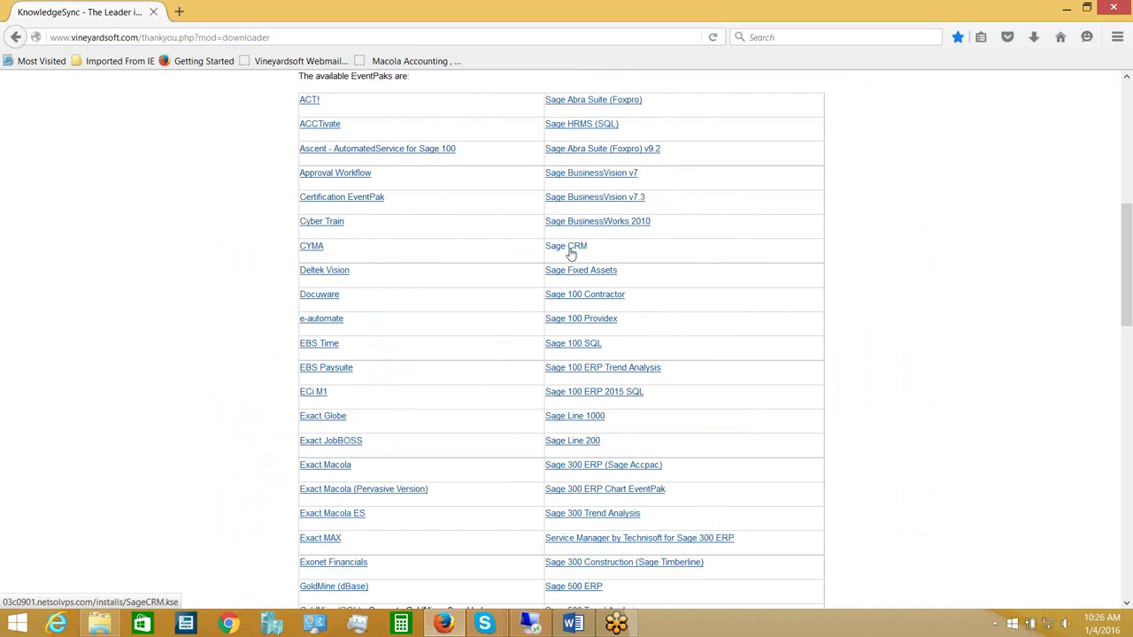
{"action": "left_click", "coordinate": [571, 252]}
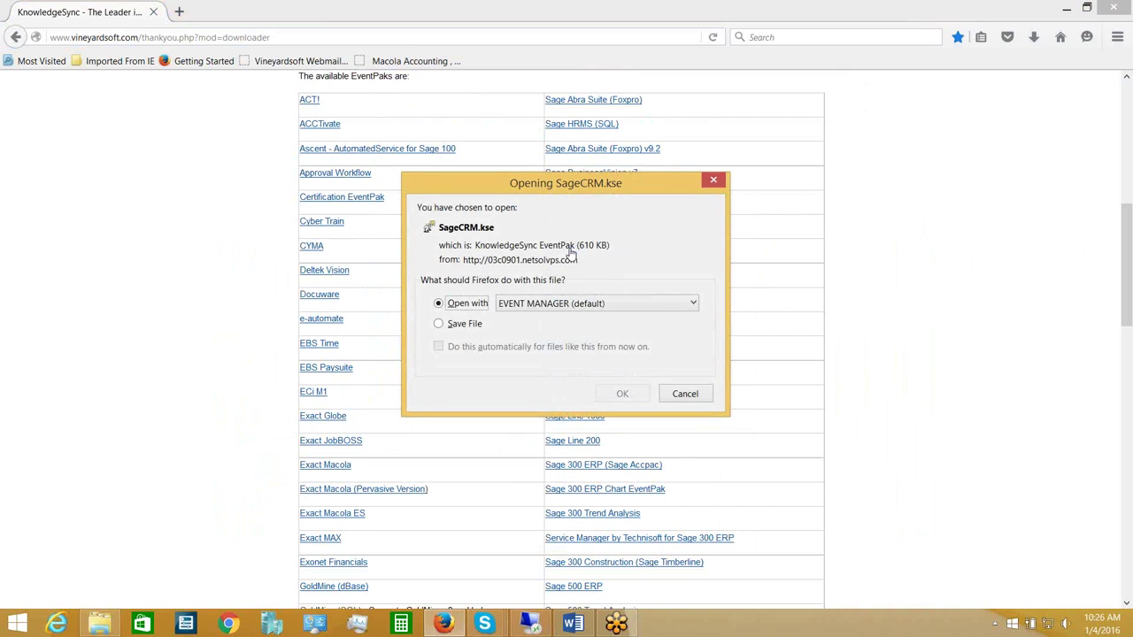
{"action": "left_click", "coordinate": [439, 325]}
{"action": "left_click", "coordinate": [623, 398]}
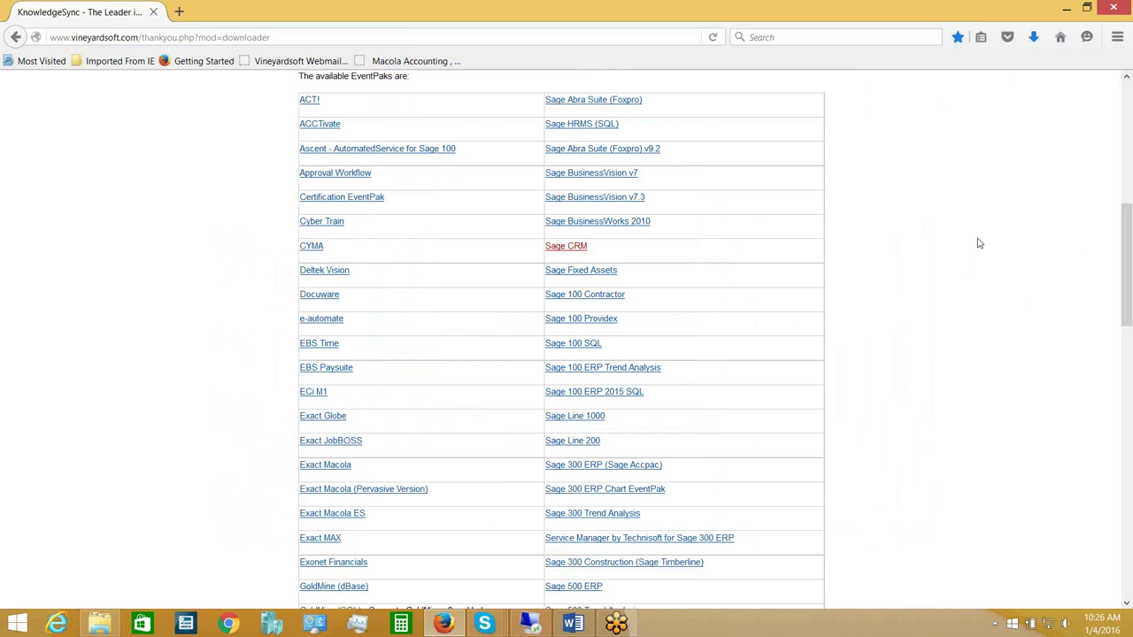
- Minimize Firefox and the Downloads window showing SageCRM (610 KB), then bring up Start
{"action": "left_click", "coordinate": [1067, 13]}
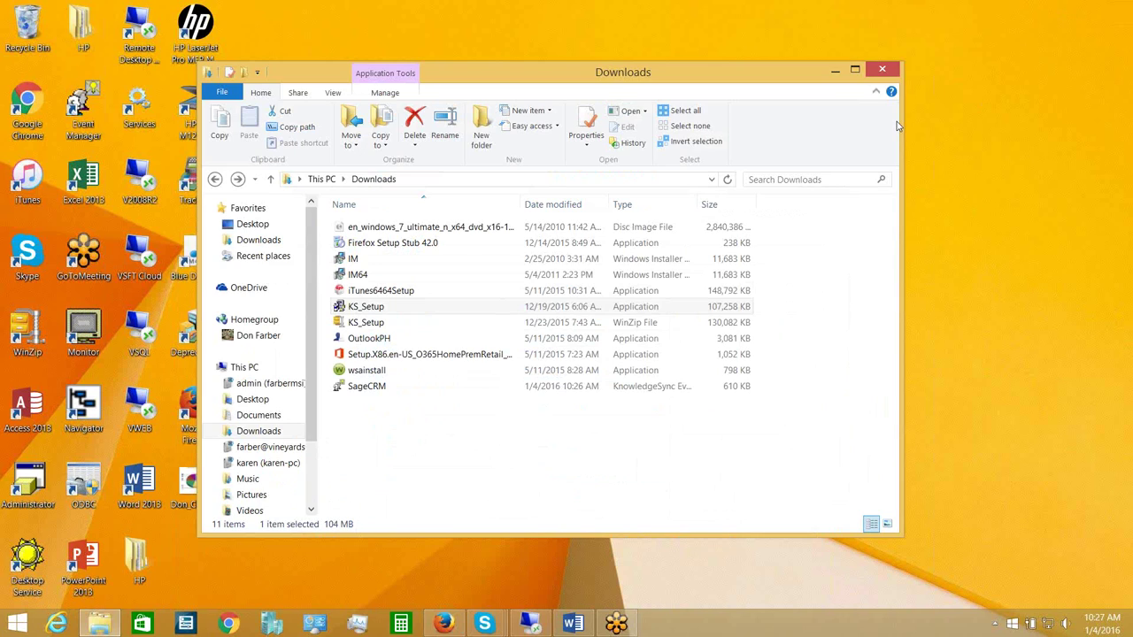
{"action": "left_click", "coordinate": [835, 71]}
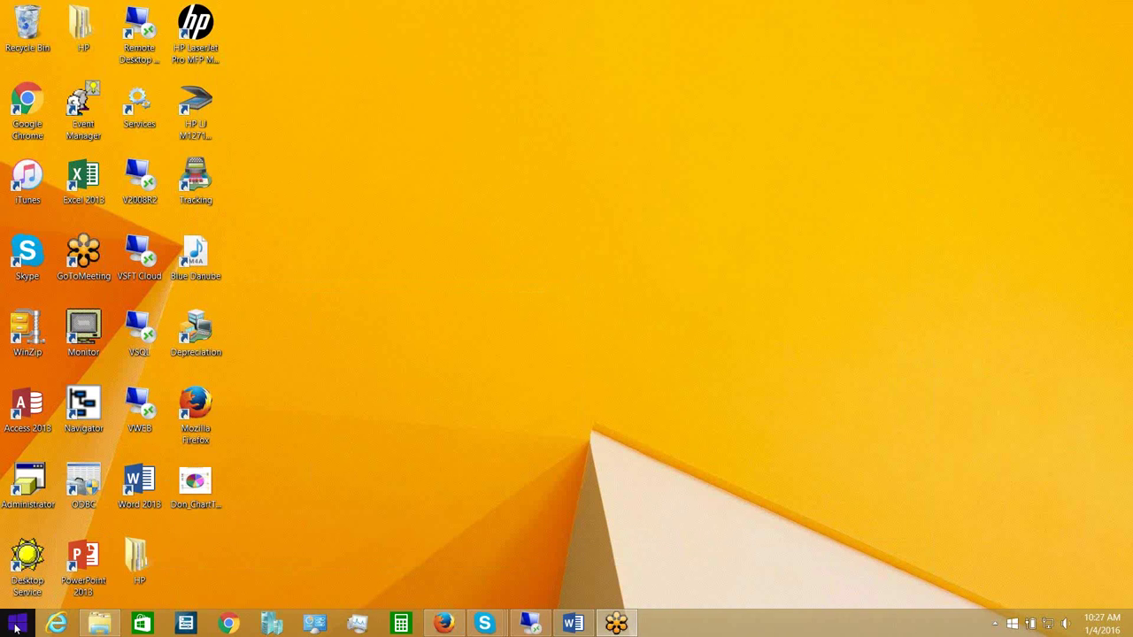
{"action": "left_click", "coordinate": [16, 624]}
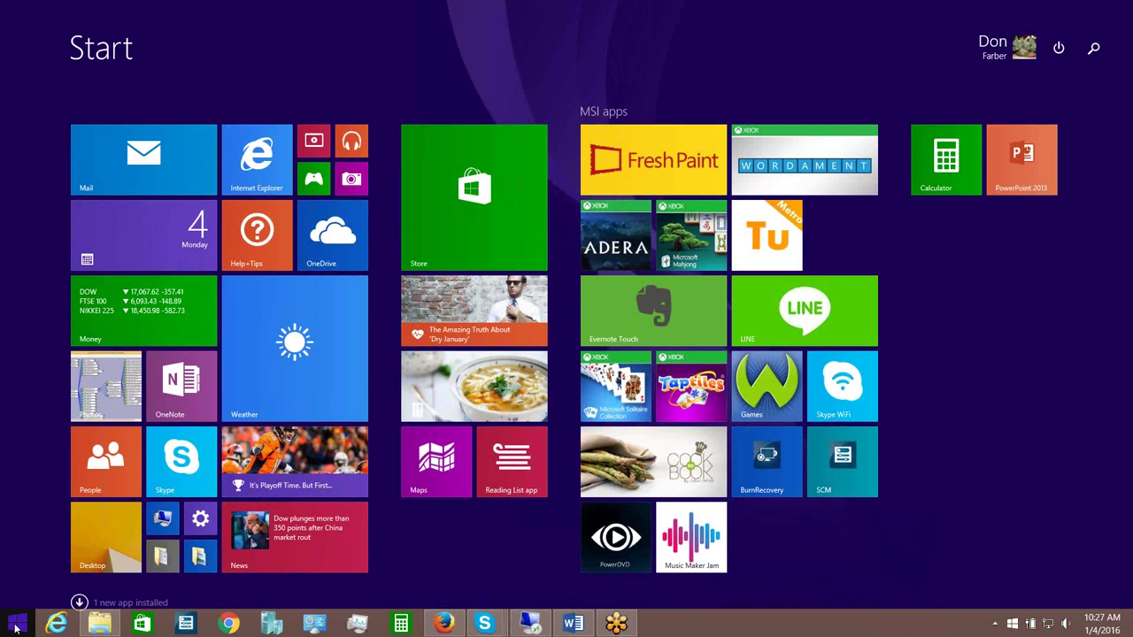
- Open the Apps list, scroll to Vineyardsoft KnowledgeSync, and launch Administrator
{"action": "left_click", "coordinate": [81, 605]}
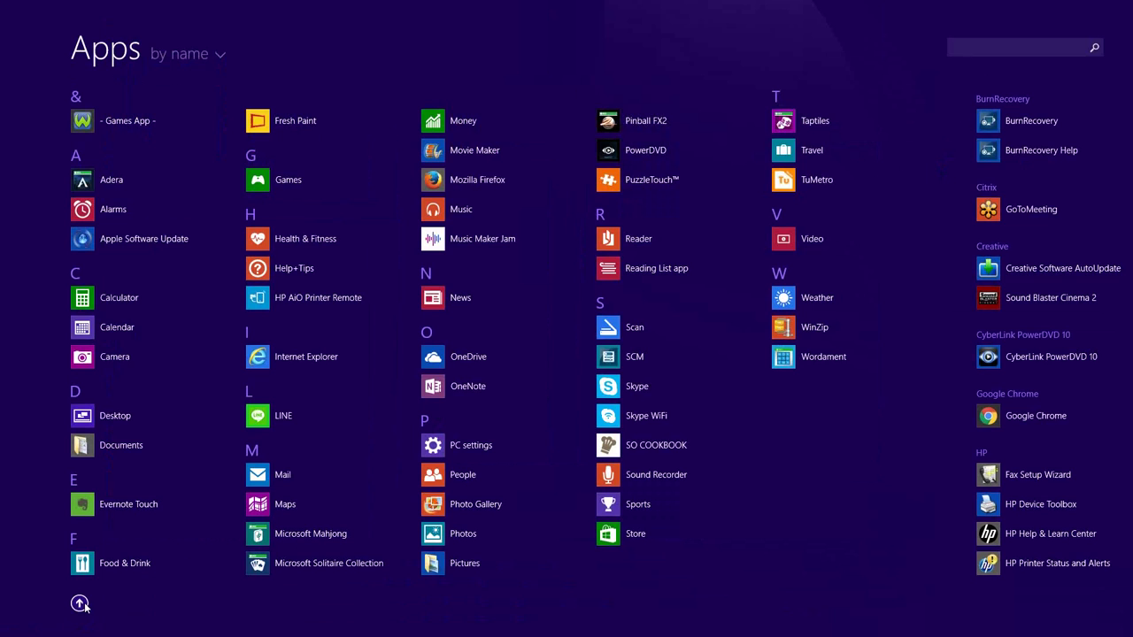
{"action": "scroll", "coordinate": [1103, 548], "scroll_direction": "down", "scroll_amount": 2}
{"action": "scroll", "coordinate": [1103, 547], "scroll_direction": "down", "scroll_amount": 5}
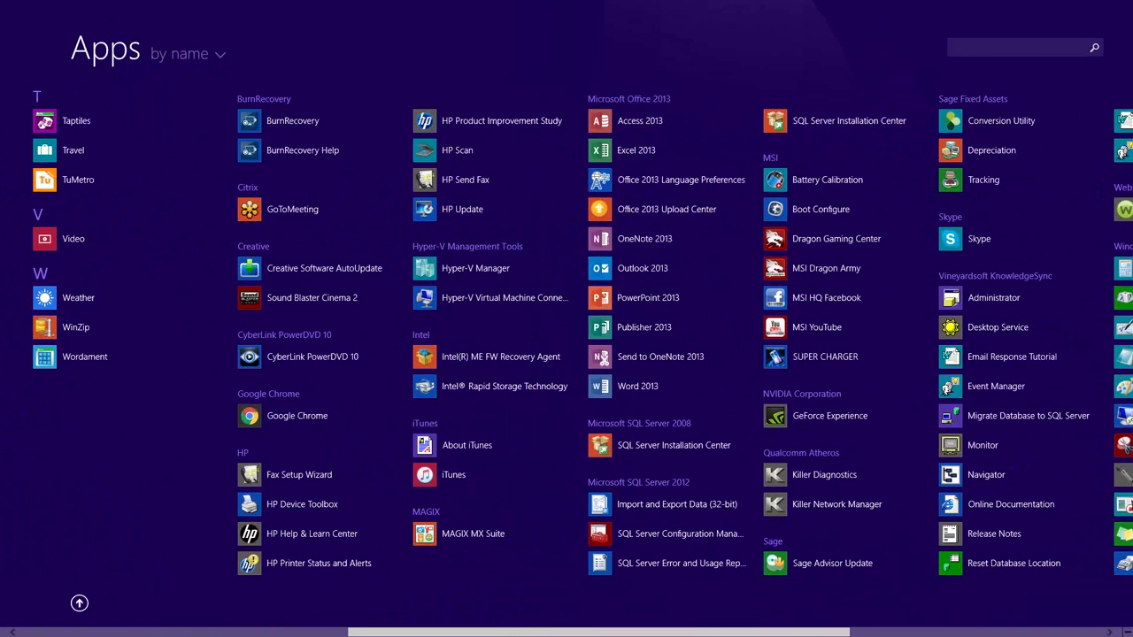
{"action": "scroll", "coordinate": [1131, 466], "scroll_direction": "down", "scroll_amount": 3}
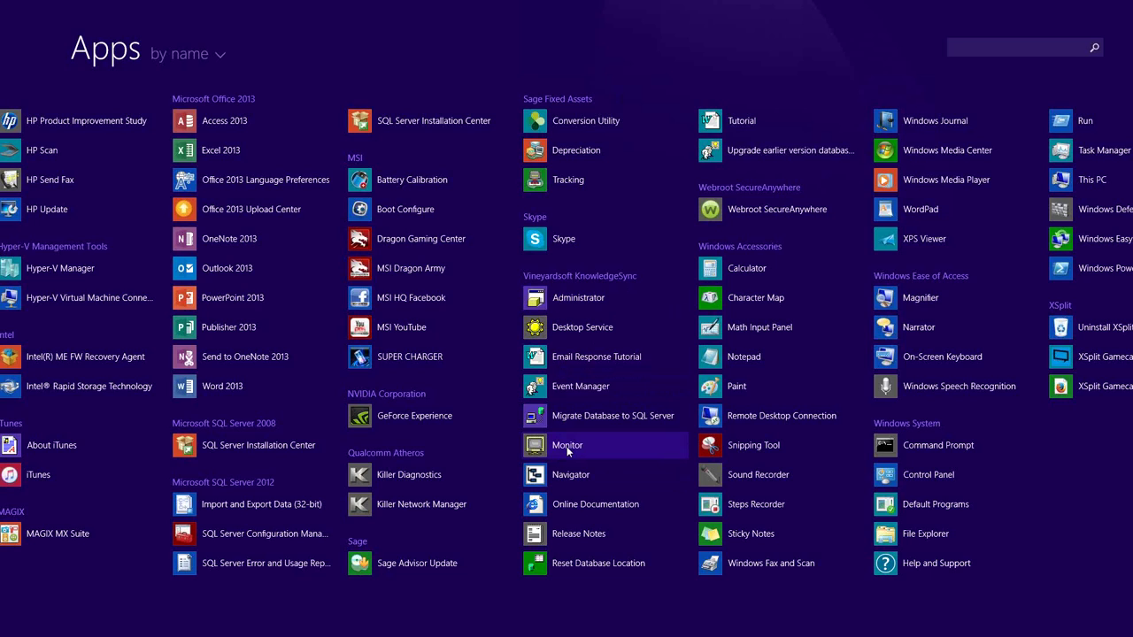
{"action": "left_click", "coordinate": [580, 298]}
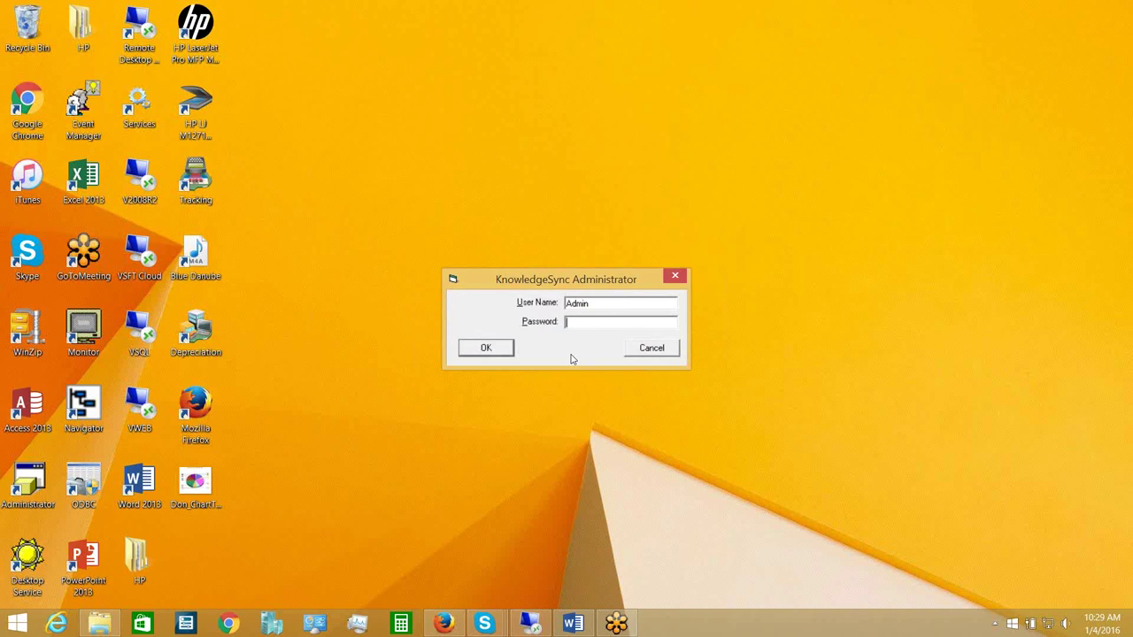
- Log in as the default administrator with a blank password to reach the Server Status list
{"action": "left_click", "coordinate": [486, 349]}
{"action": "left_click", "coordinate": [486, 349]}
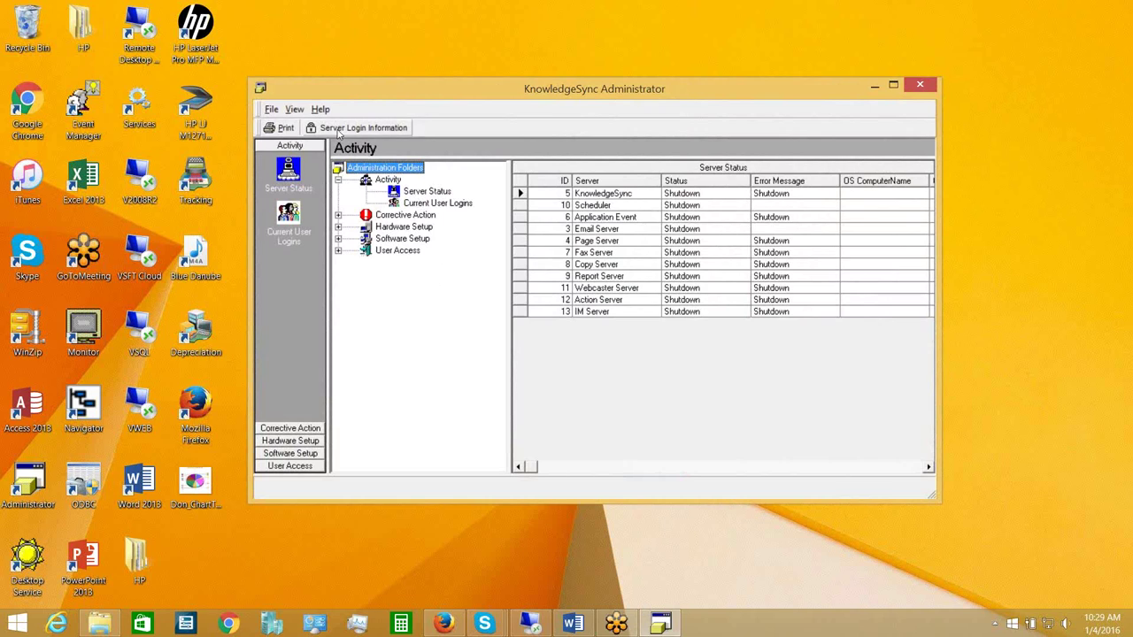
{"action": "left_click", "coordinate": [322, 109]}
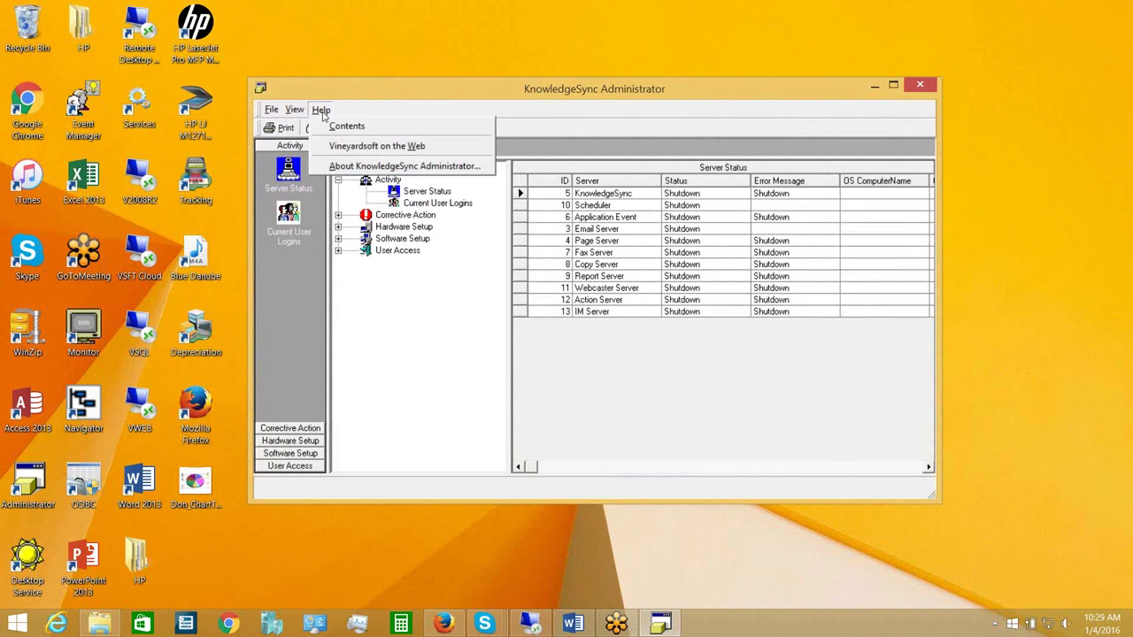
{"action": "left_click", "coordinate": [359, 166]}
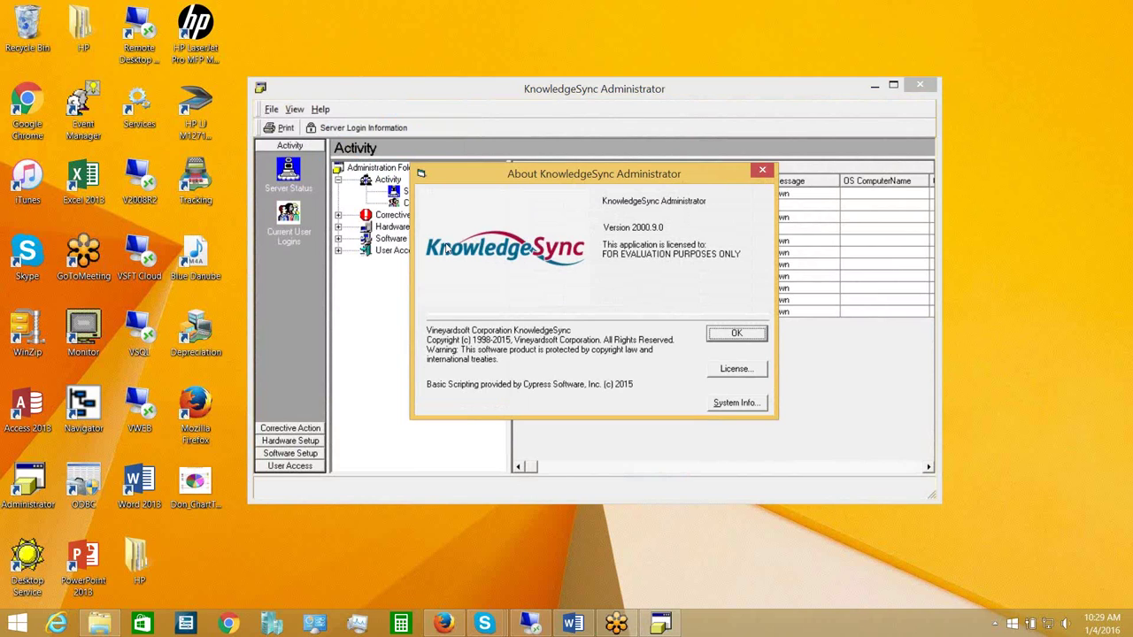
{"action": "left_click", "coordinate": [735, 370]}
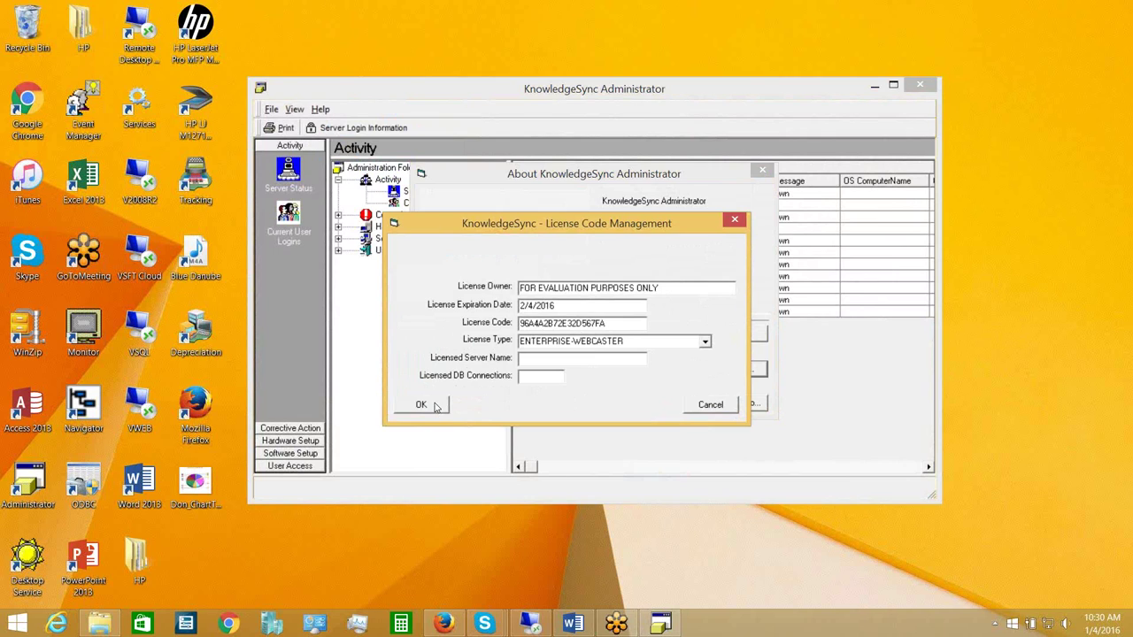
{"action": "left_click", "coordinate": [423, 404]}
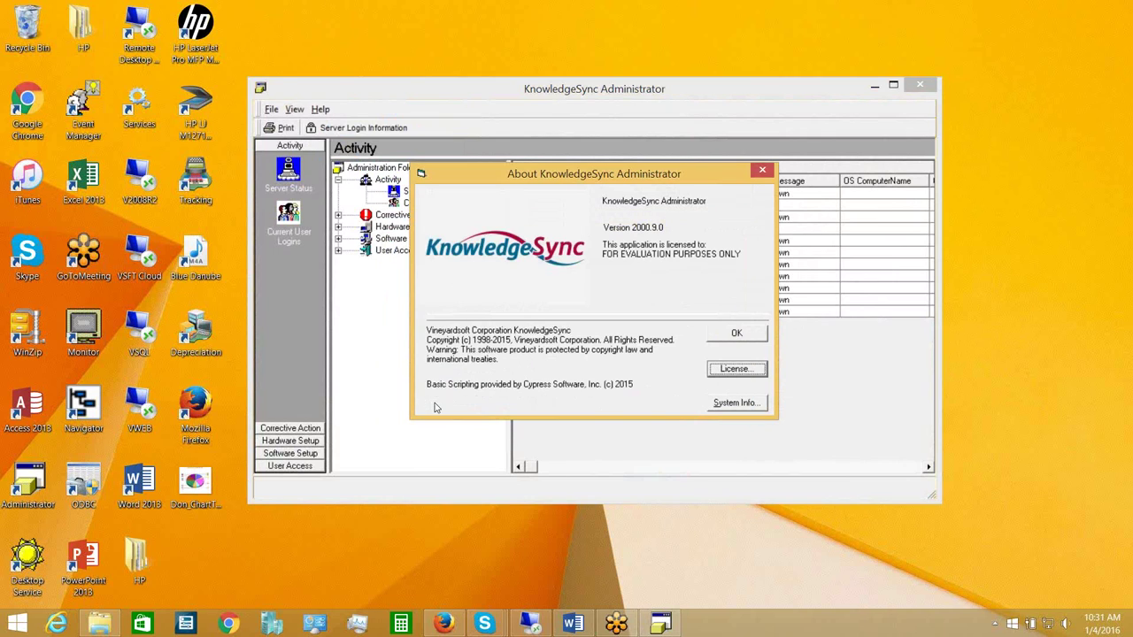
{"action": "left_click", "coordinate": [738, 333]}
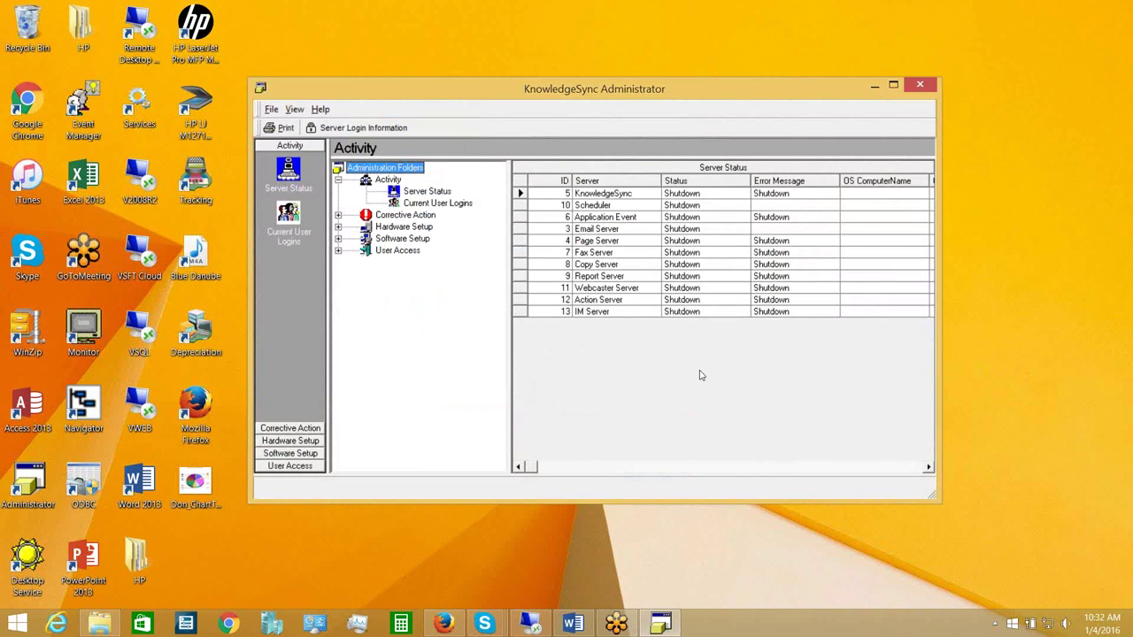
- Review the Activity Server Status list showing every server, Email Server to IM Server, as Shutdown
{"action": "left_click", "coordinate": [480, 22]}
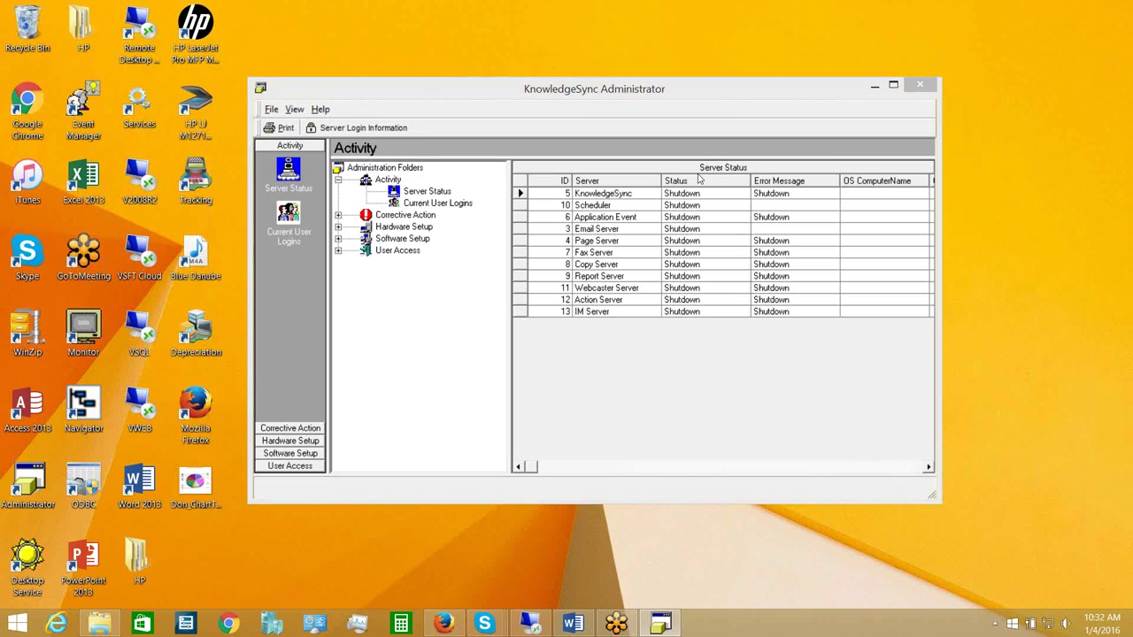